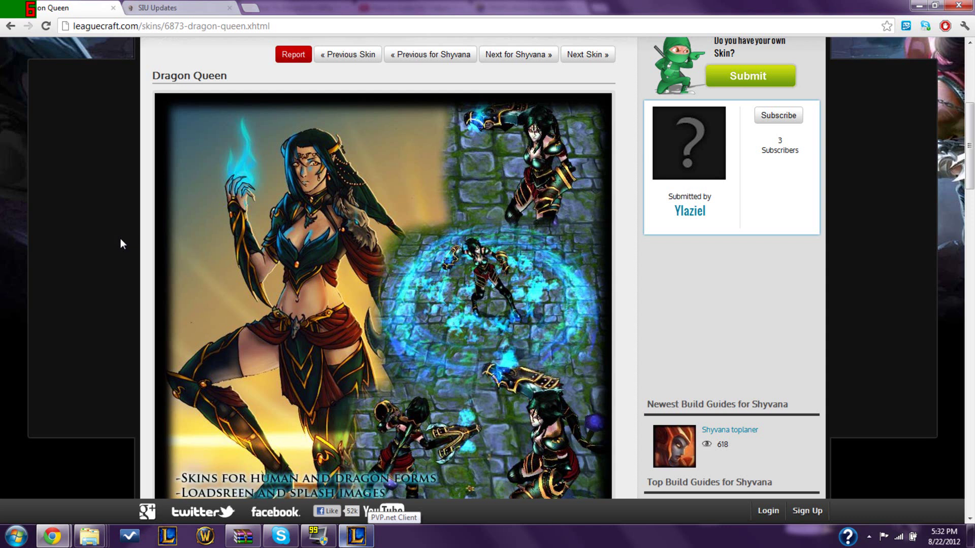
Look over the Dragon Queen skin page for Shyvana, including its preview image and listed features
scroll(121, 239, "up", 3)
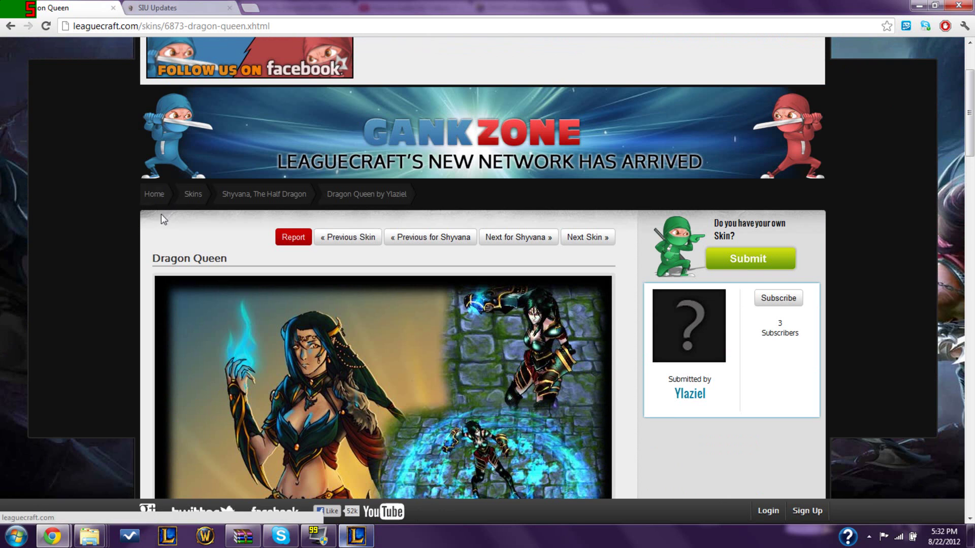
scroll(161, 214, "down", 1)
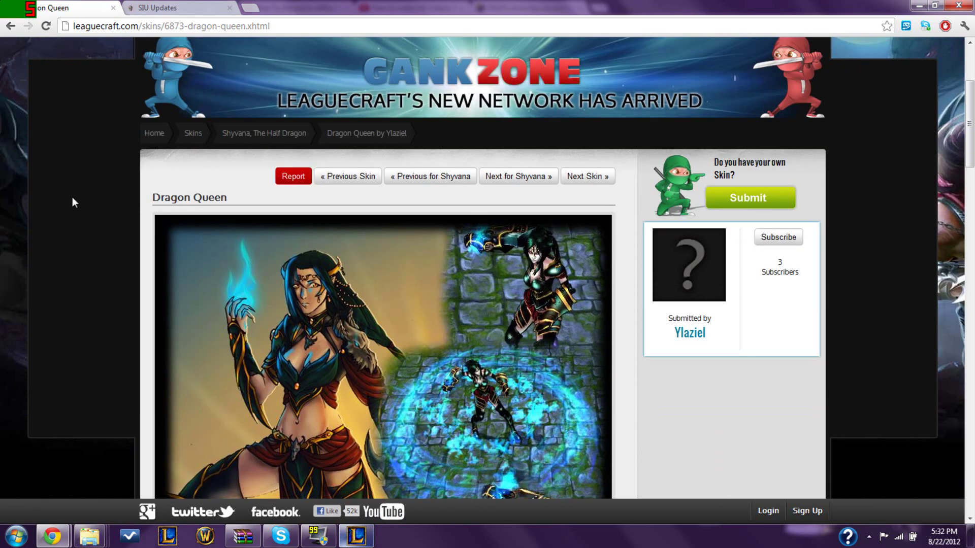
scroll(72, 202, "down", 1)
scroll(72, 203, "down", 2)
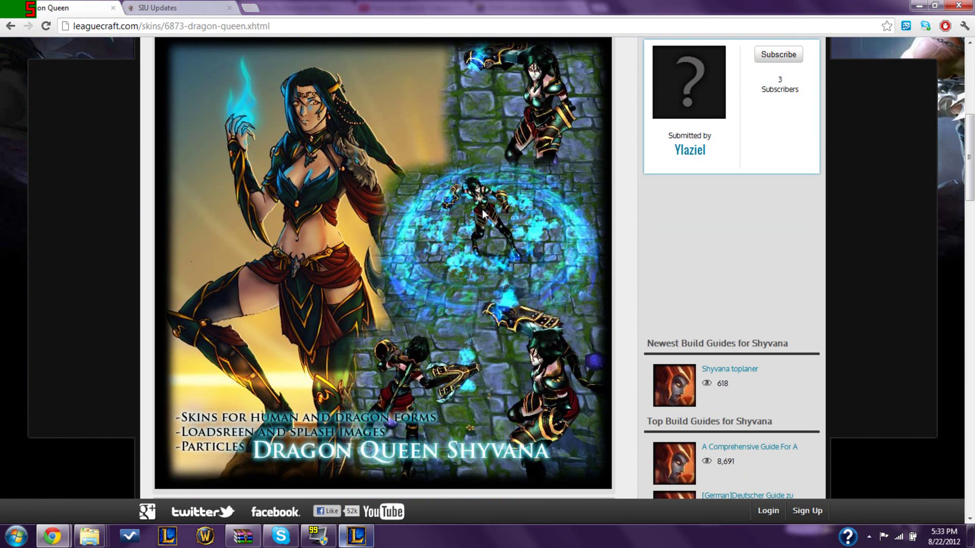
scroll(482, 214, "down", 1)
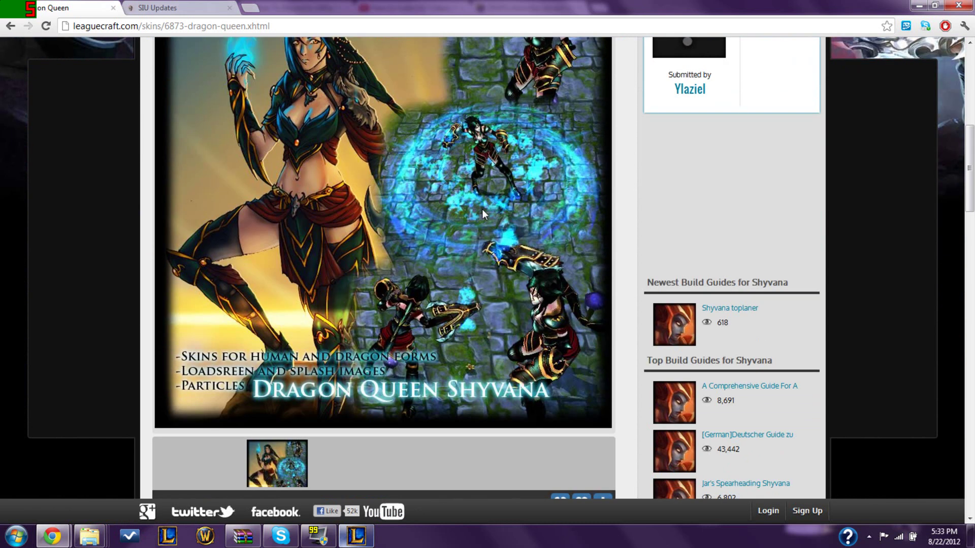
scroll(668, 239, "up", 3)
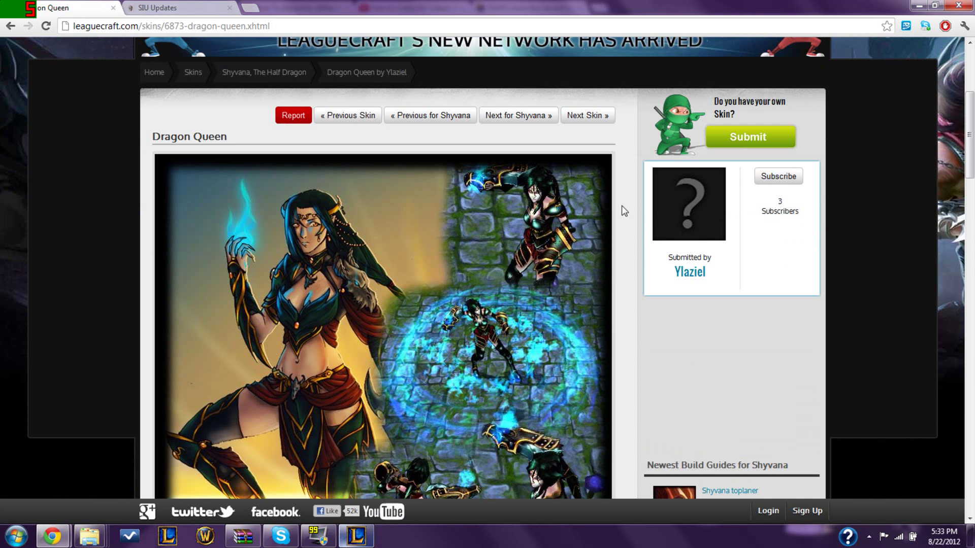
scroll(623, 210, "down", 1)
scroll(622, 206, "down", 1)
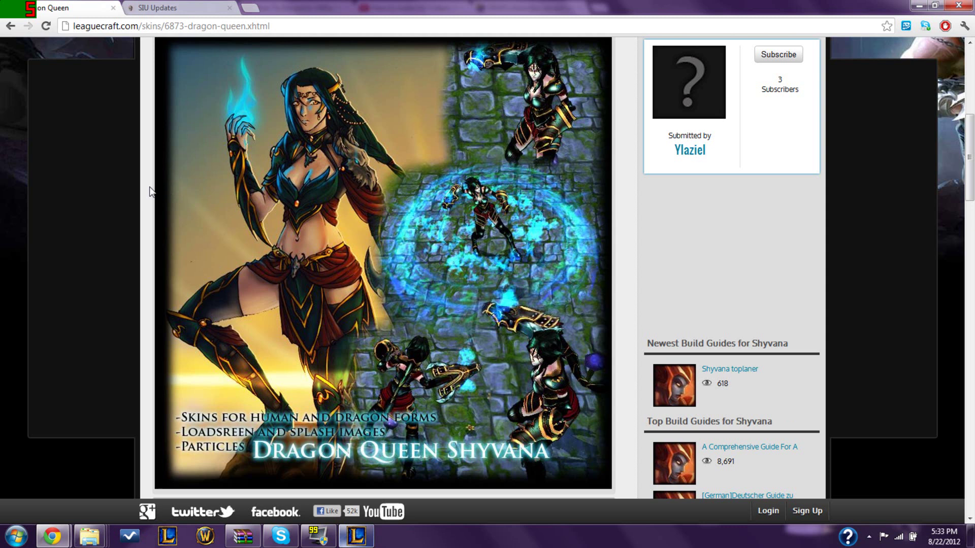
scroll(151, 192, "down", 1)
scroll(152, 192, "up", 1)
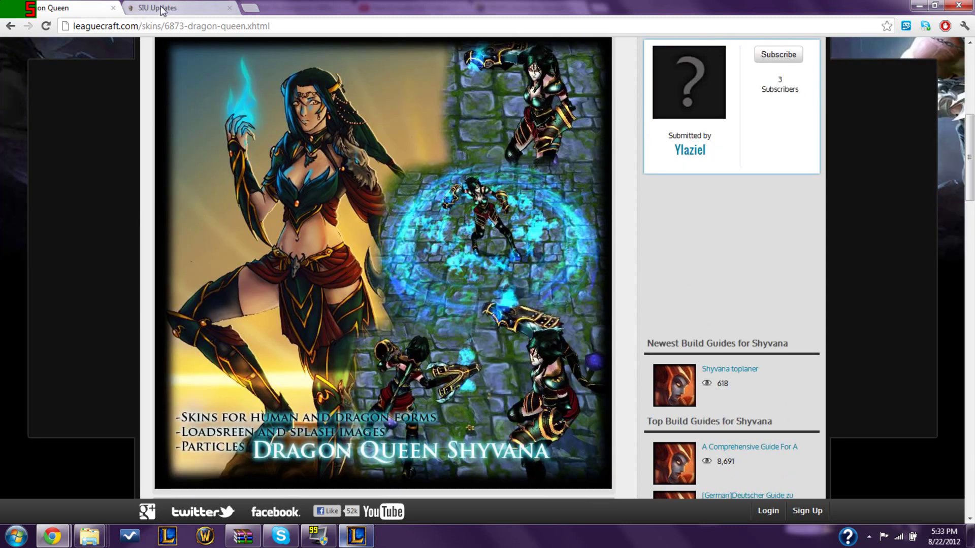
Download Skin Installer Ultimate version 3.334 from the SIU Updates page and show the zip file in its folder
left_click(177, 6)
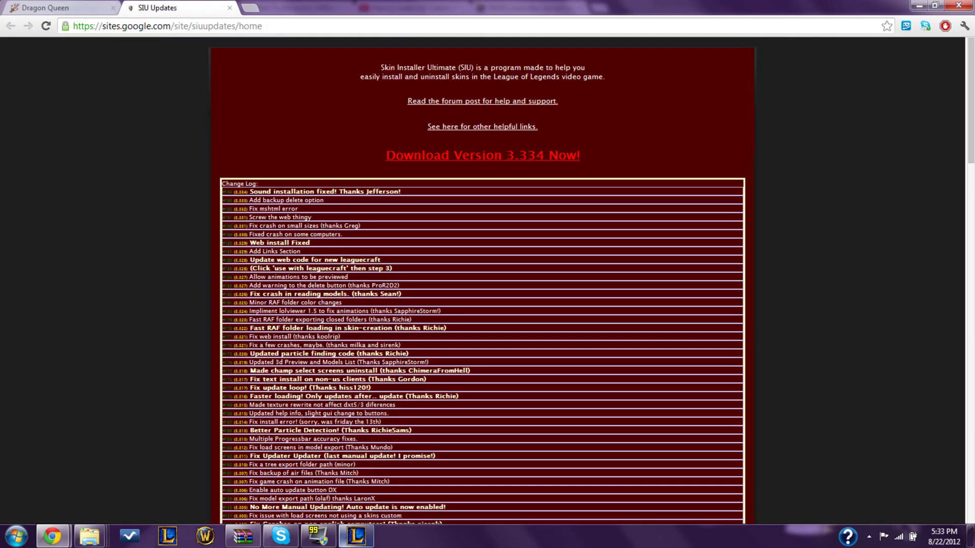
left_click_drag(367, 66, 208, 133)
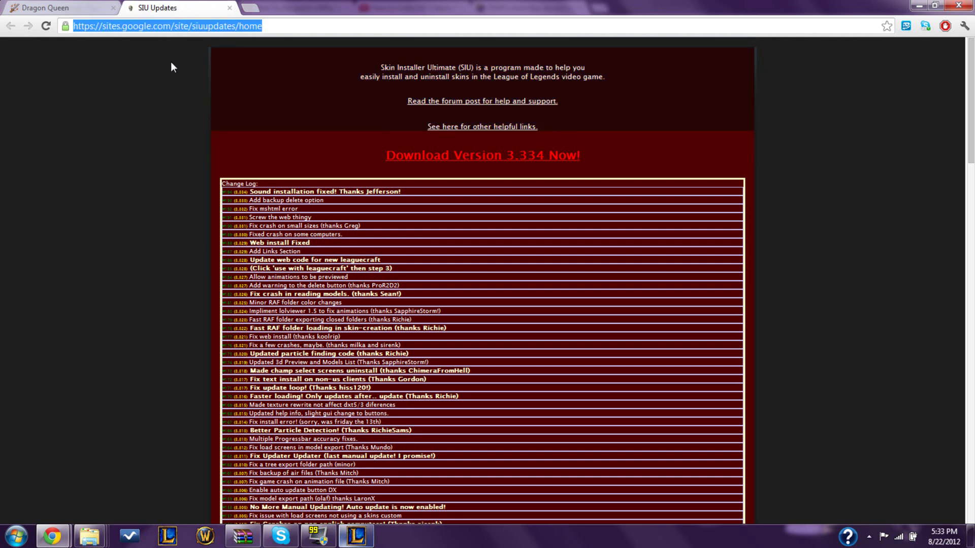
scroll(163, 102, "down", 5)
scroll(254, 153, "up", 5)
left_click(320, 171)
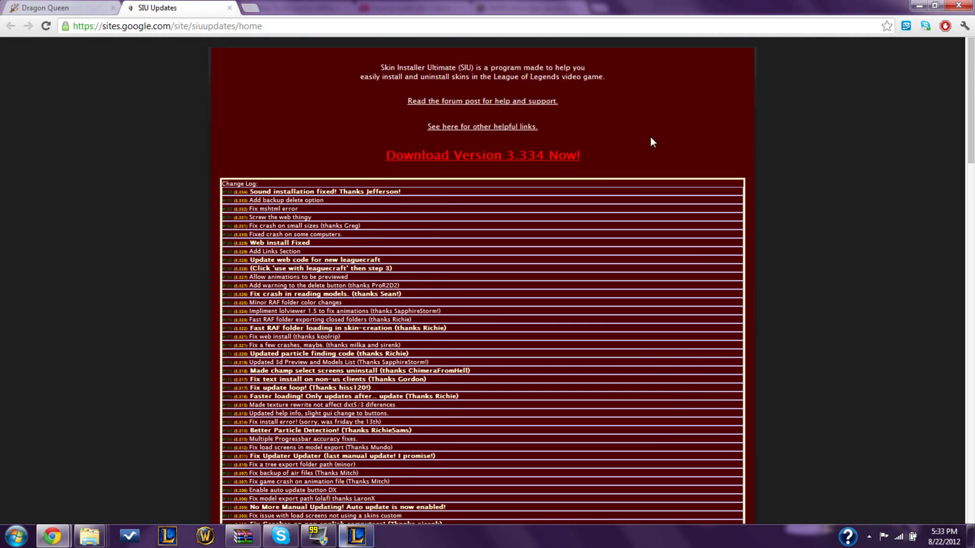
left_click(498, 160)
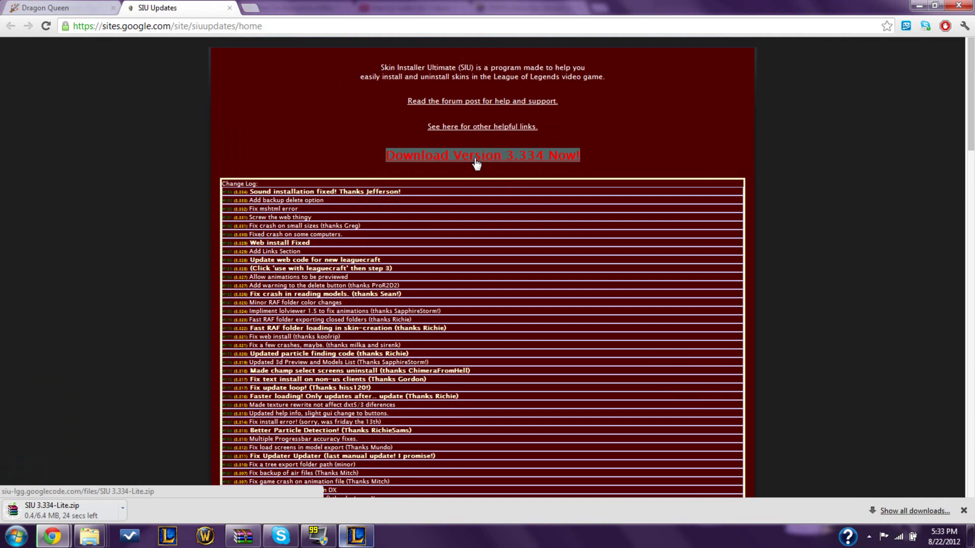
left_click(121, 509)
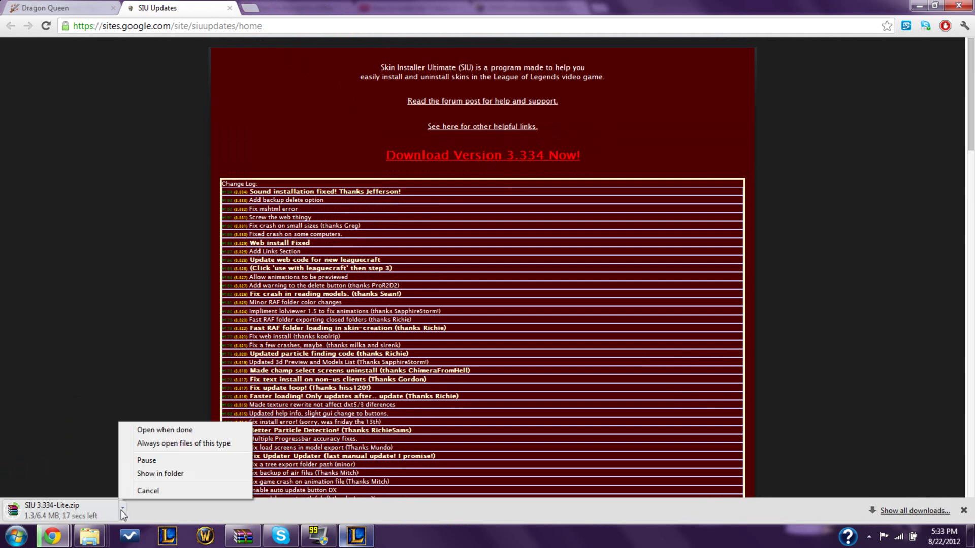
left_click(163, 474)
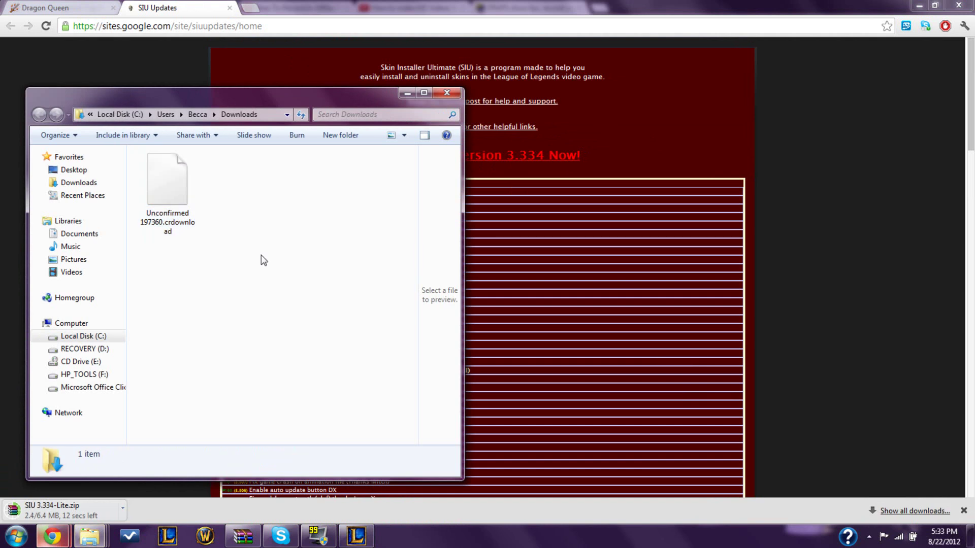
Create a new folder on the desktop, keeping its default name
left_click(969, 536)
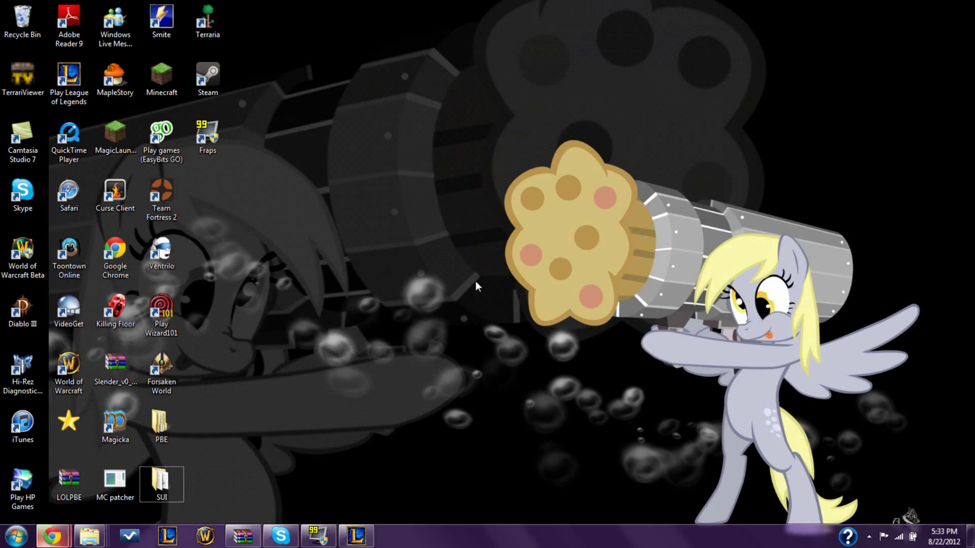
right_click(309, 280)
mouse_move(376, 413)
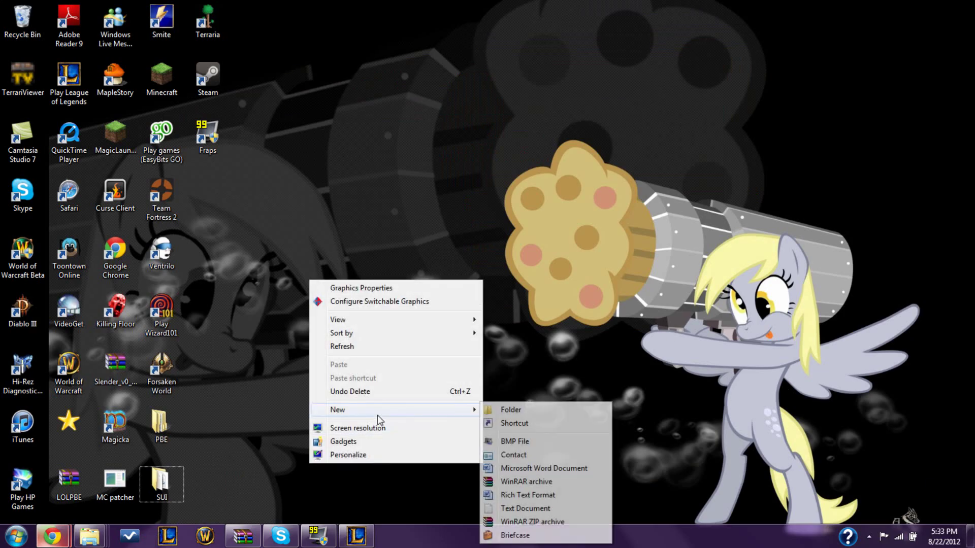
left_click(518, 416)
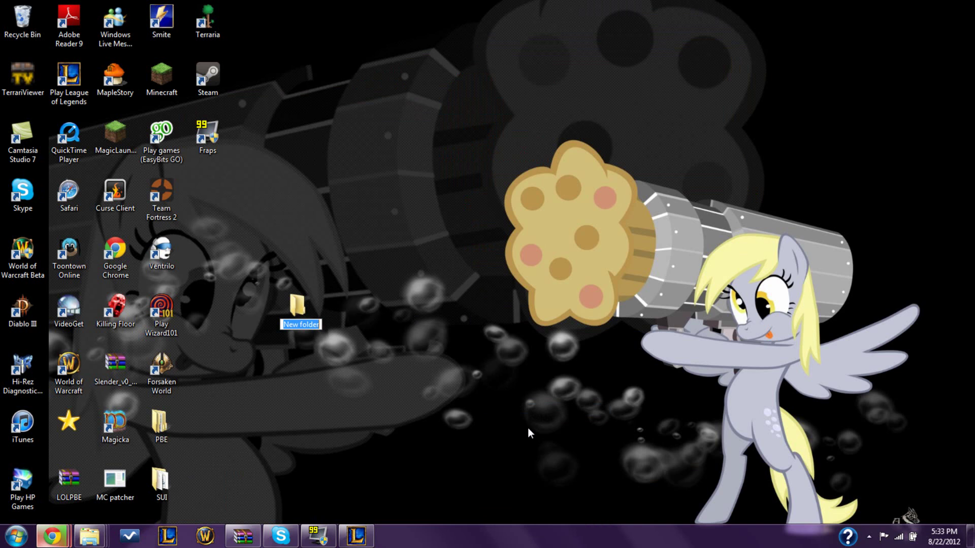
key("Return")
Rename the SUI folder on the desktop to SIU
right_click(160, 478)
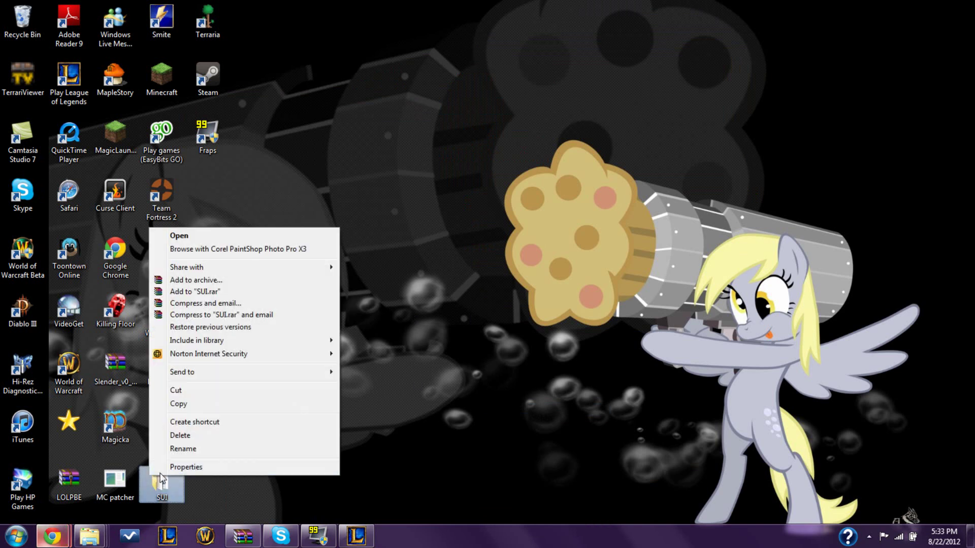
left_click(203, 449)
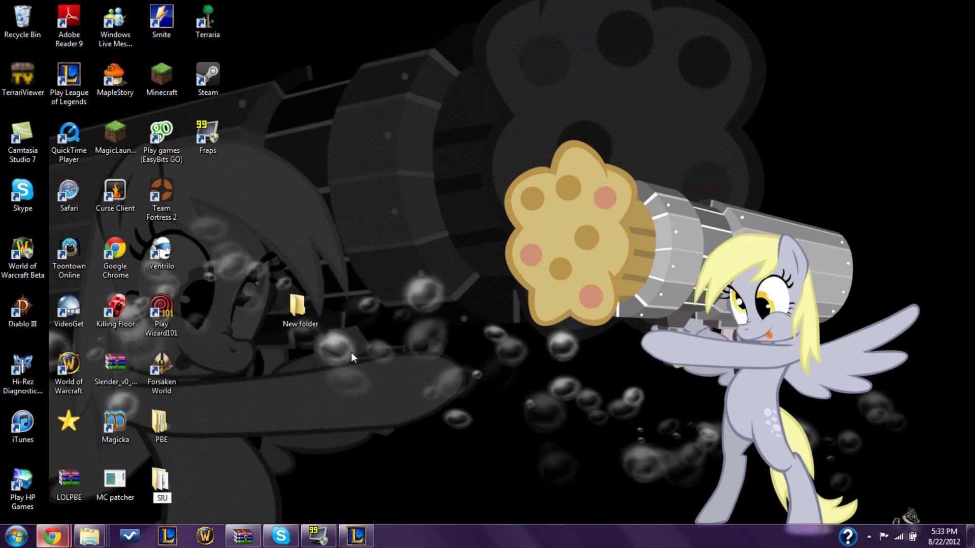
type("SIU")
left_click(280, 309)
left_click(419, 285)
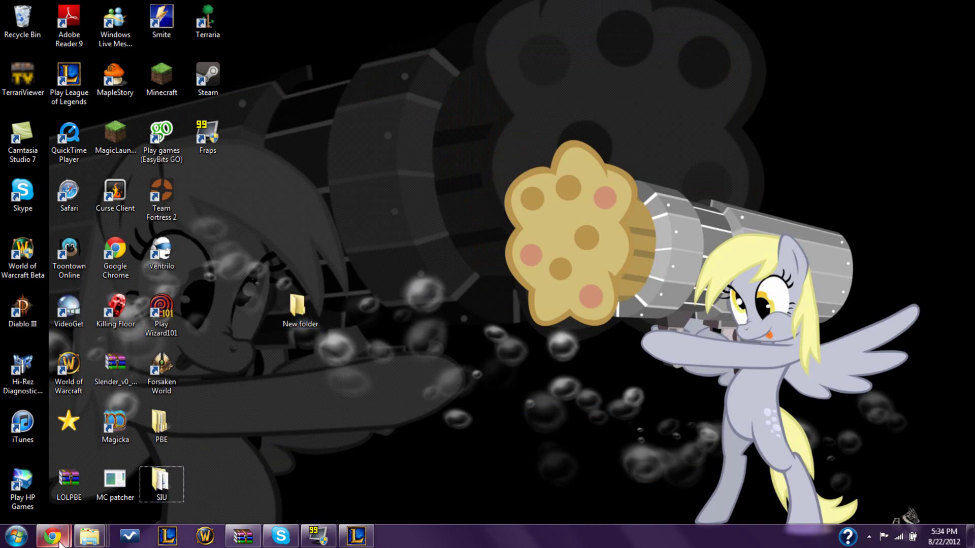
Open SIU 3.334-Lite.zip from the Downloads folder with WinRAR archiver and dismiss the licence reminder
mouse_move(53, 535)
left_click(197, 459)
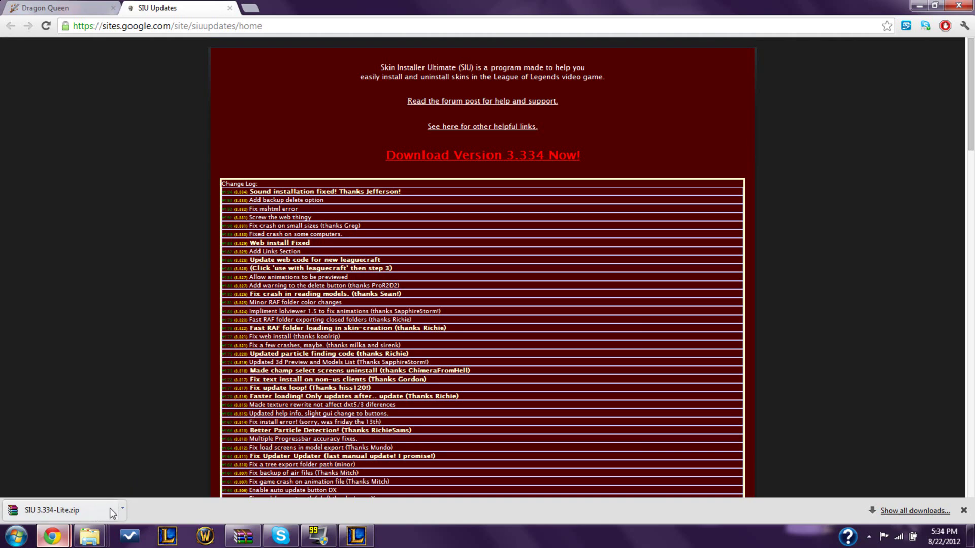
mouse_move(89, 536)
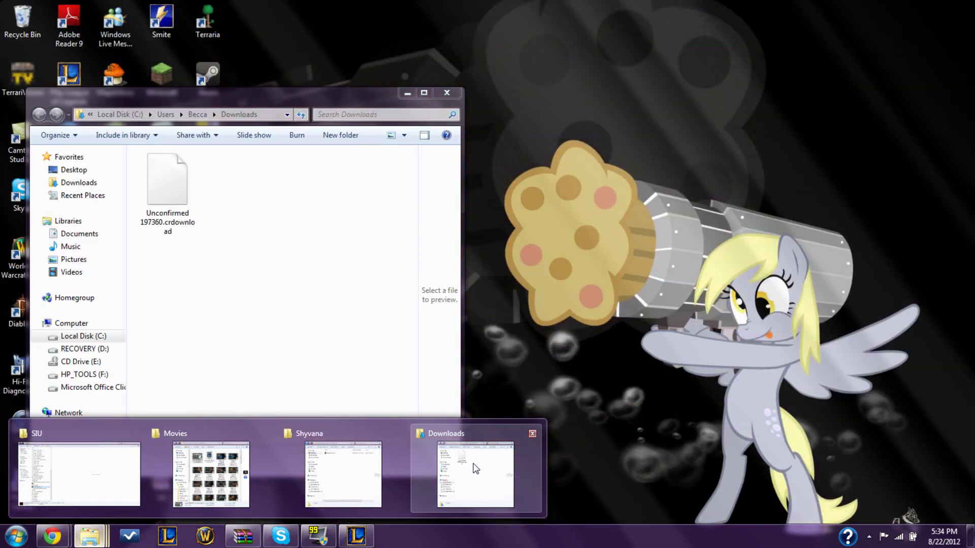
left_click(475, 467)
left_click_drag(234, 103, 592, 71)
right_click(525, 142)
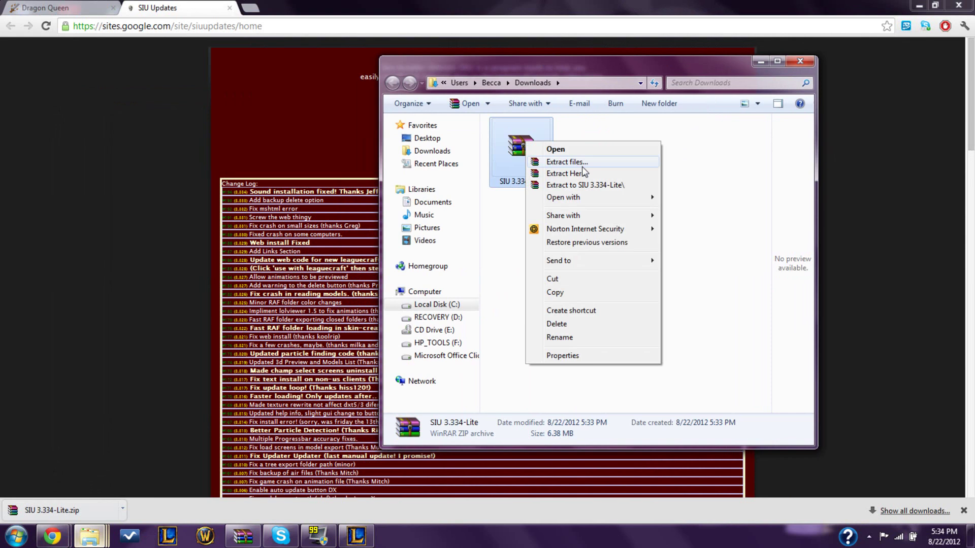
mouse_move(569, 203)
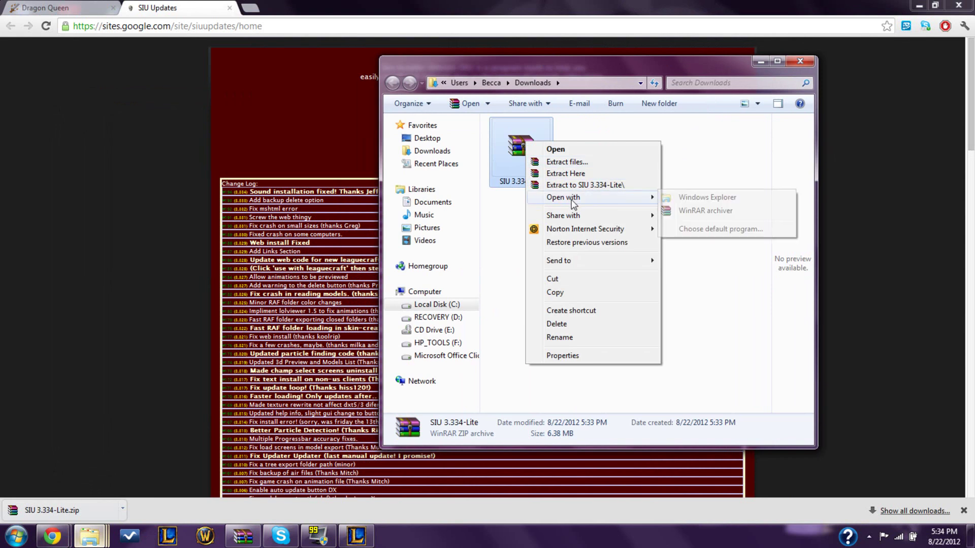
left_click(724, 214)
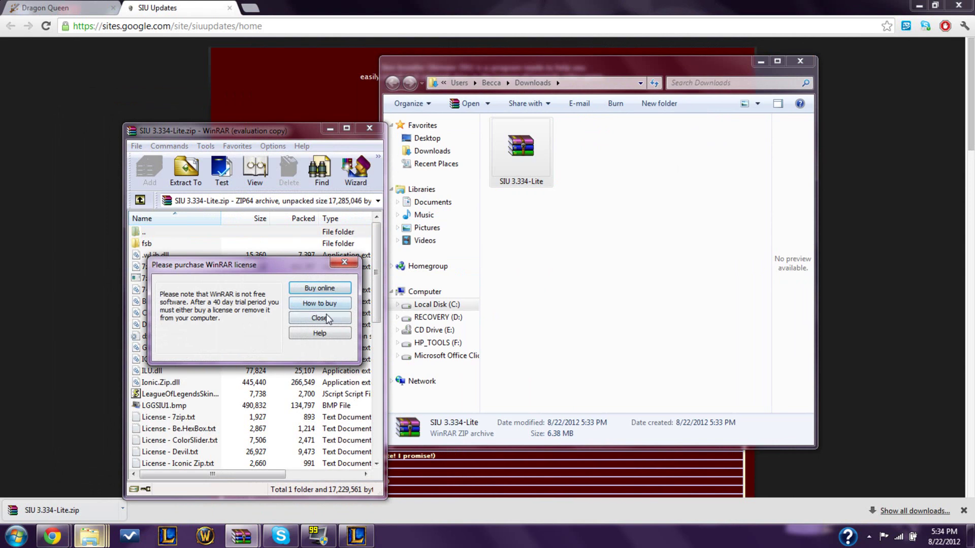
left_click(325, 319)
Review the extraction path options for SIU 3.334-Lite.zip, cancel the extraction, and close the WinRAR and Downloads windows
scroll(376, 274, "down", 3)
scroll(376, 274, "up", 3)
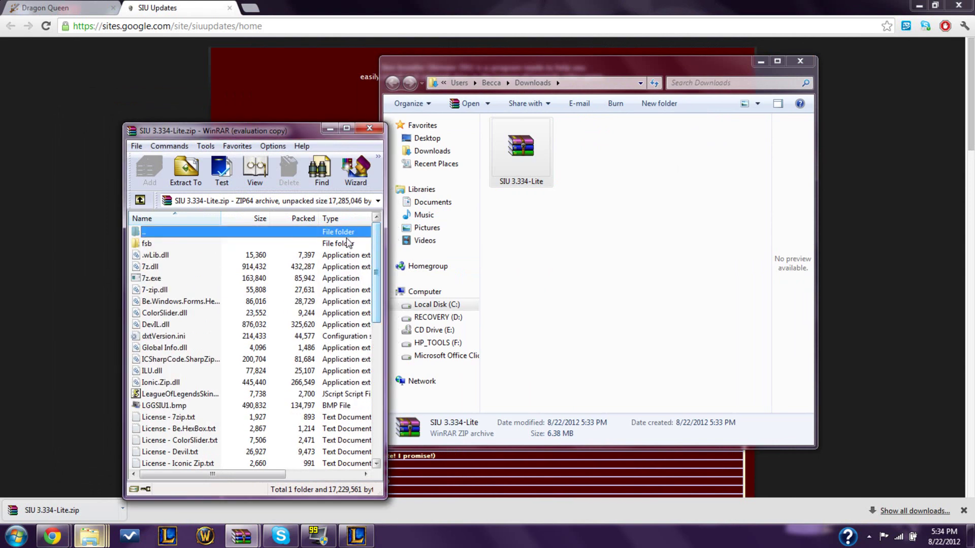
left_click(298, 243)
key("BackSpace")
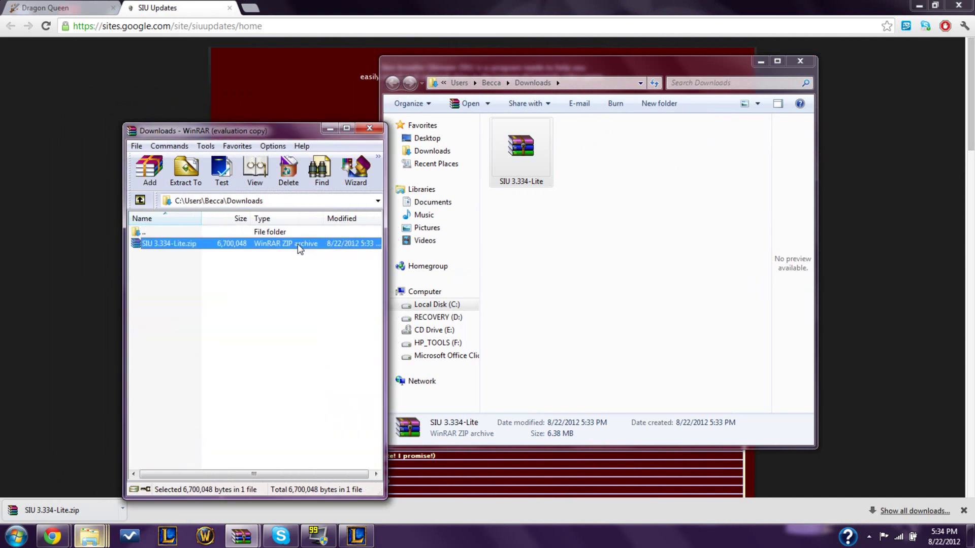
right_click(169, 244)
left_click(186, 183)
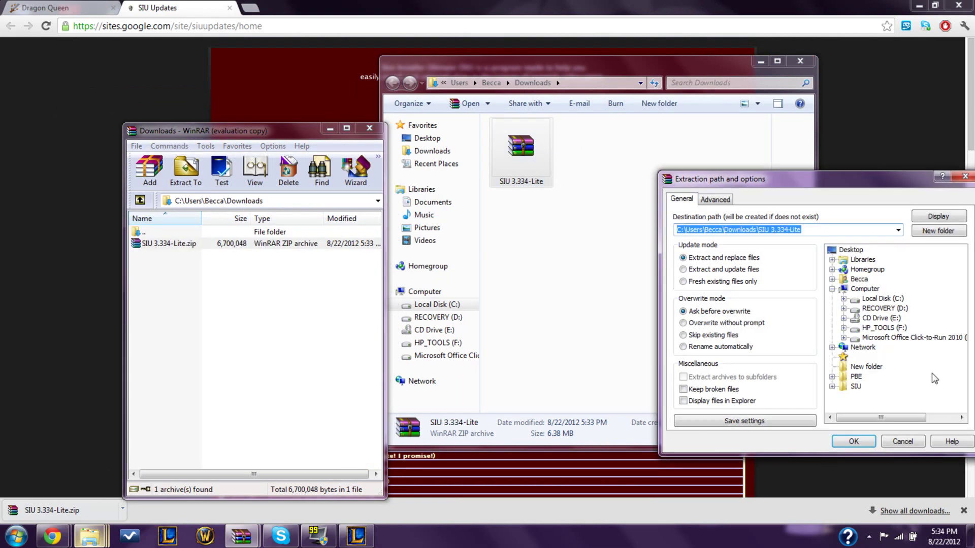
left_click(832, 387)
left_click(832, 348)
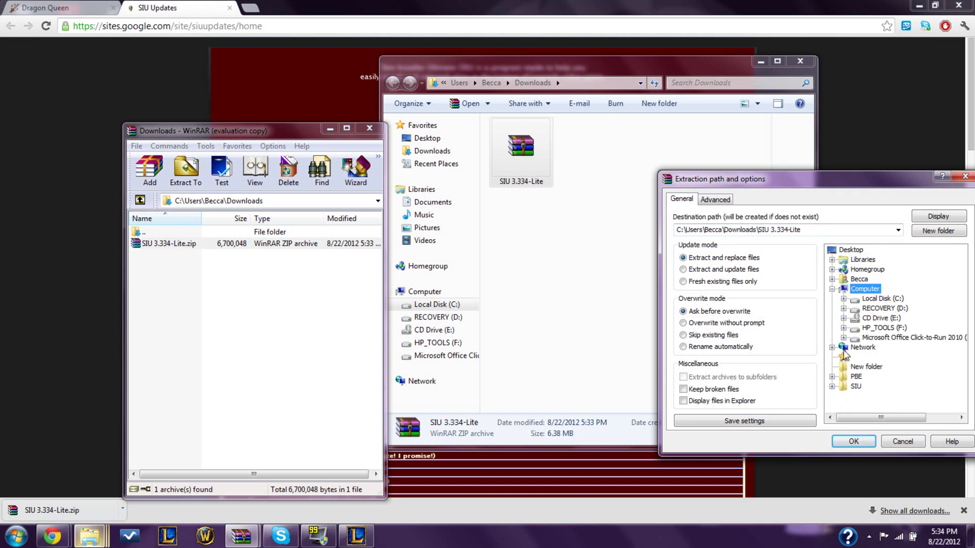
left_click(899, 441)
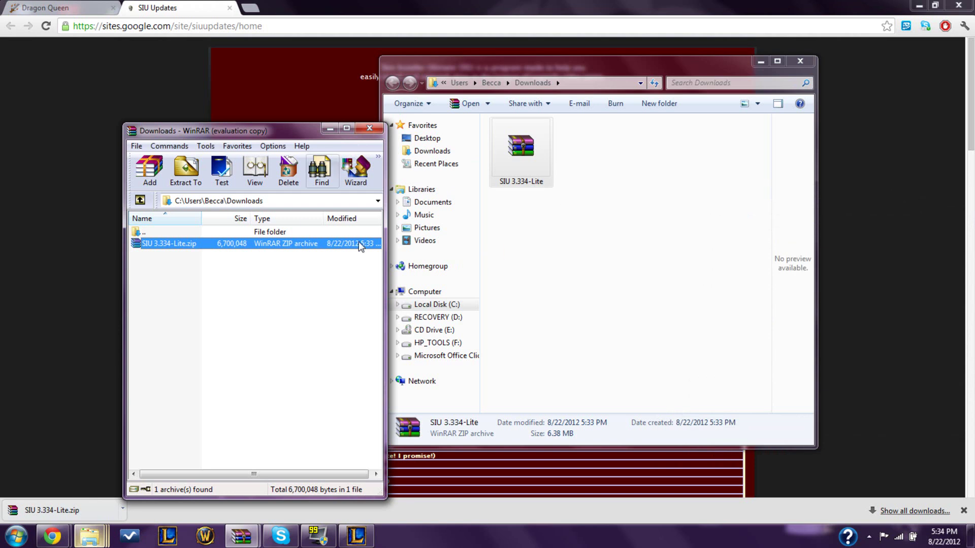
left_click(369, 128)
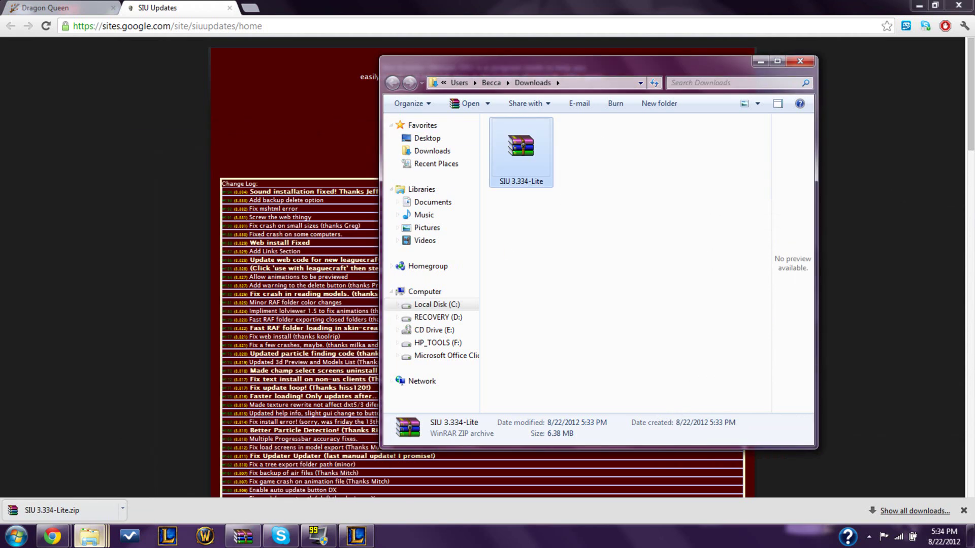
left_click(800, 61)
Delete the empty folder named New folder from the desktop
left_click(969, 536)
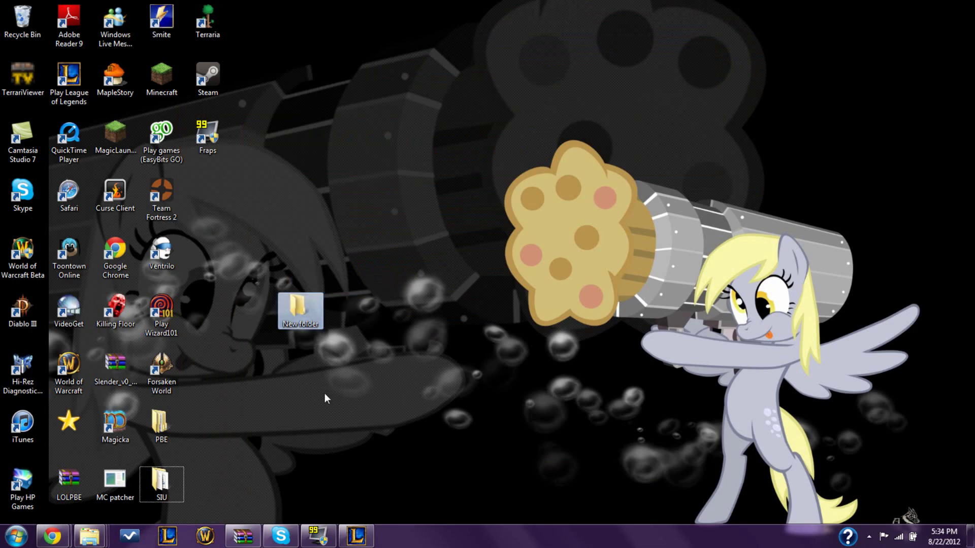
key("Delete")
key("Return")
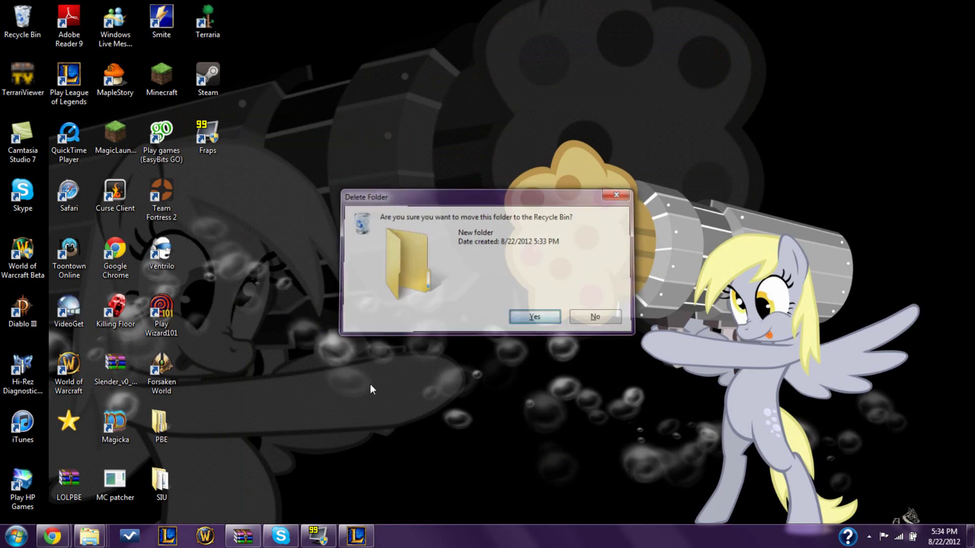
Launch Skin Installer Ultimate from the SIU folder on the desktop and close the folder window
double_click(153, 479)
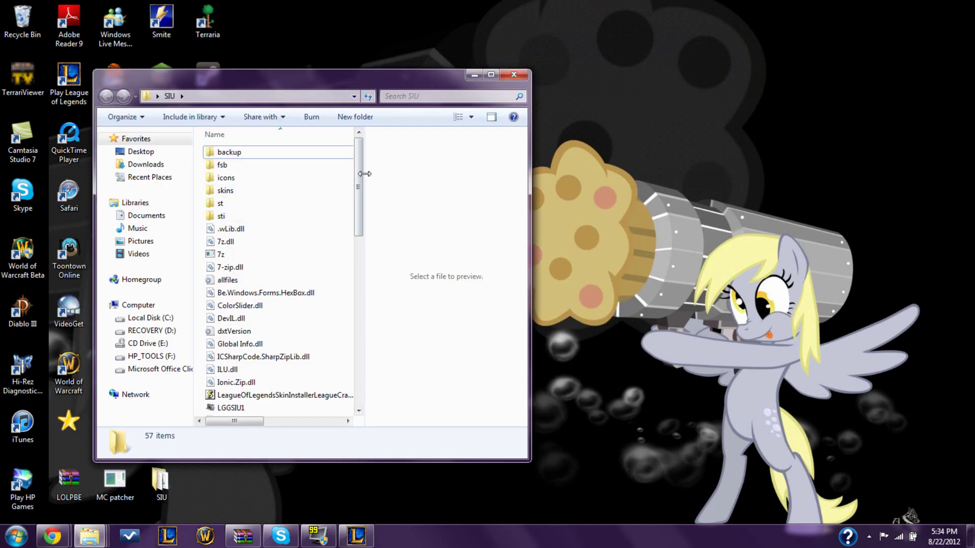
left_click_drag(359, 180, 340, 248)
scroll(340, 248, "down", 7)
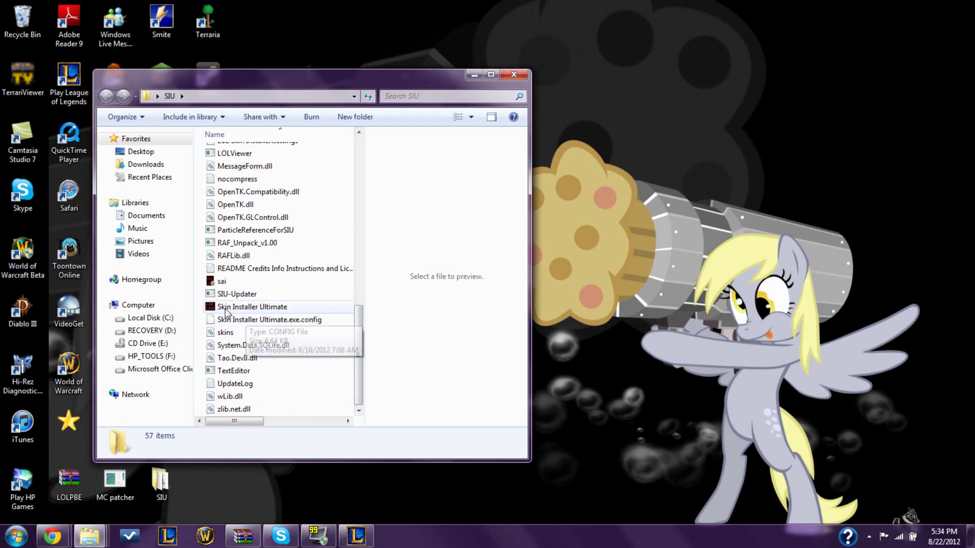
left_click(226, 308)
right_click(263, 313)
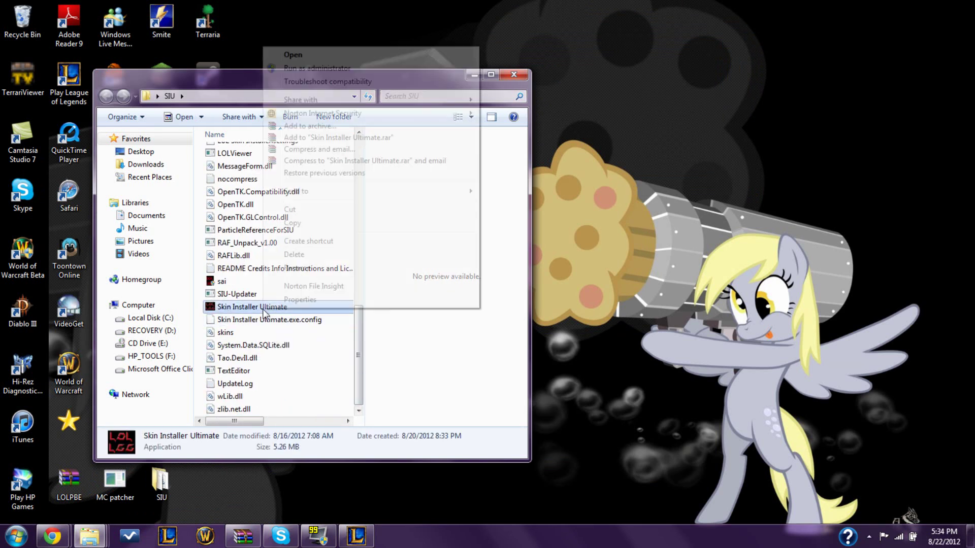
left_click(316, 54)
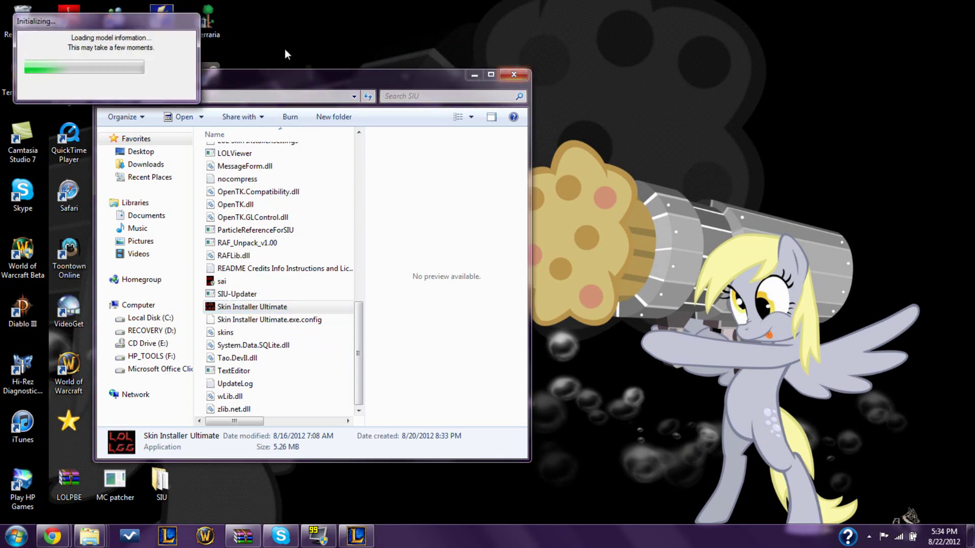
left_click_drag(124, 19, 675, 145)
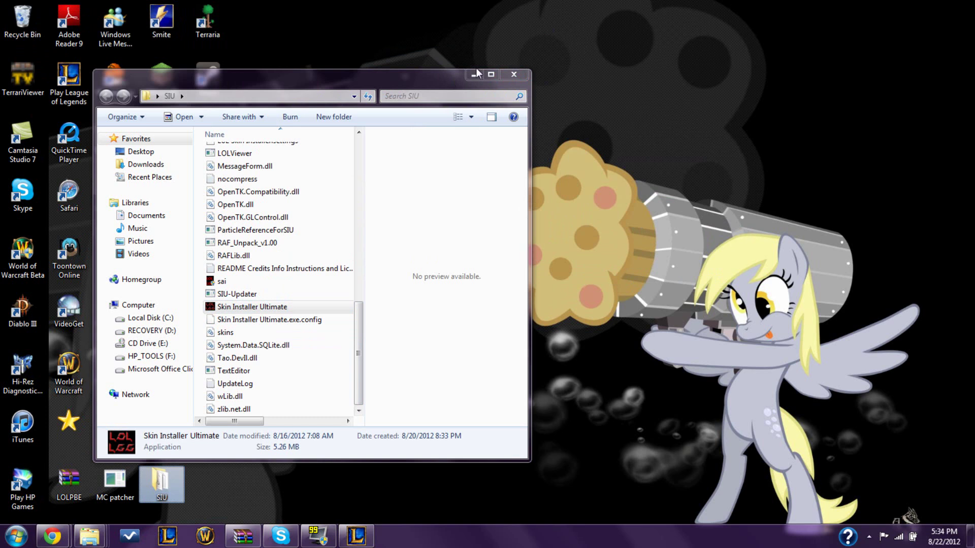
left_click(514, 74)
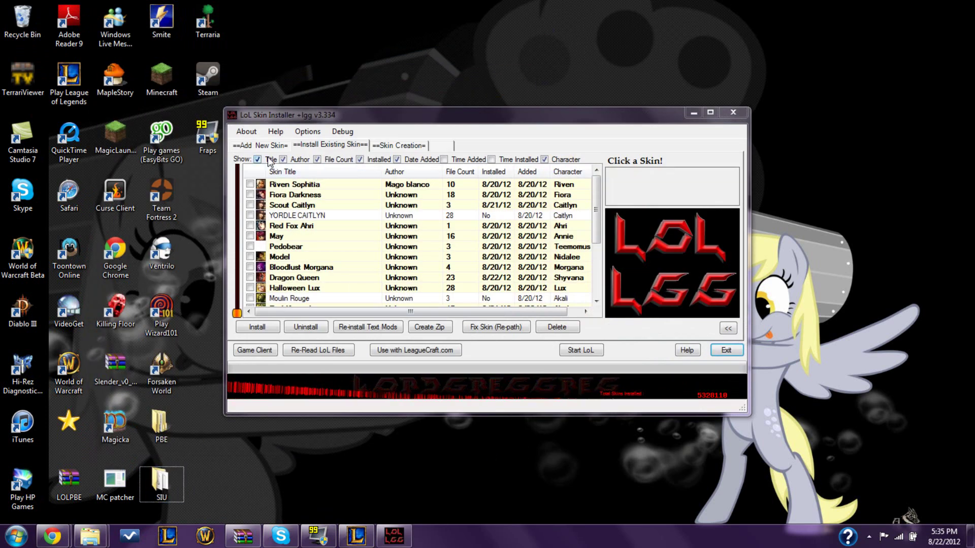
Show the Add New Skin page of the installer and move its window aside to clear the desktop
left_click(260, 146)
left_click_drag(338, 112, 563, 22)
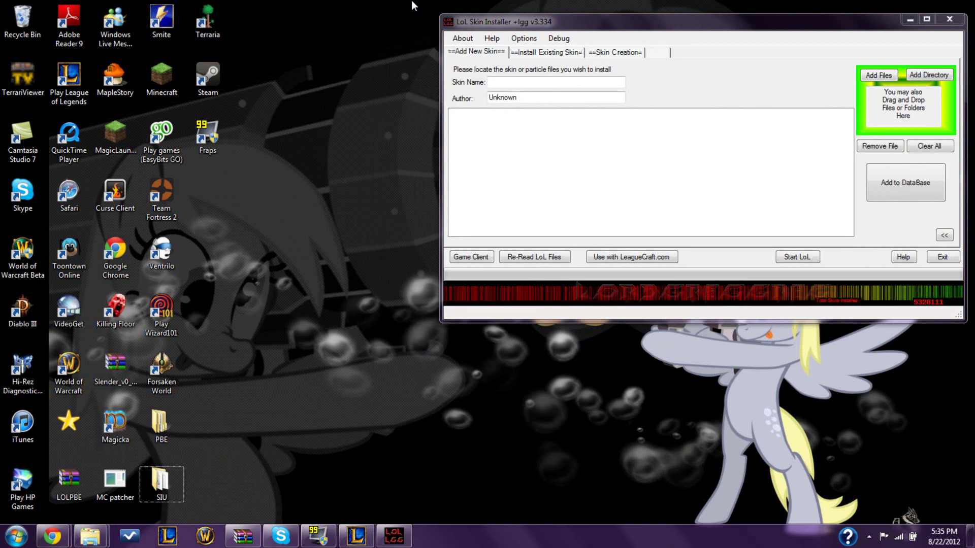
left_click_drag(306, 76, 346, 303)
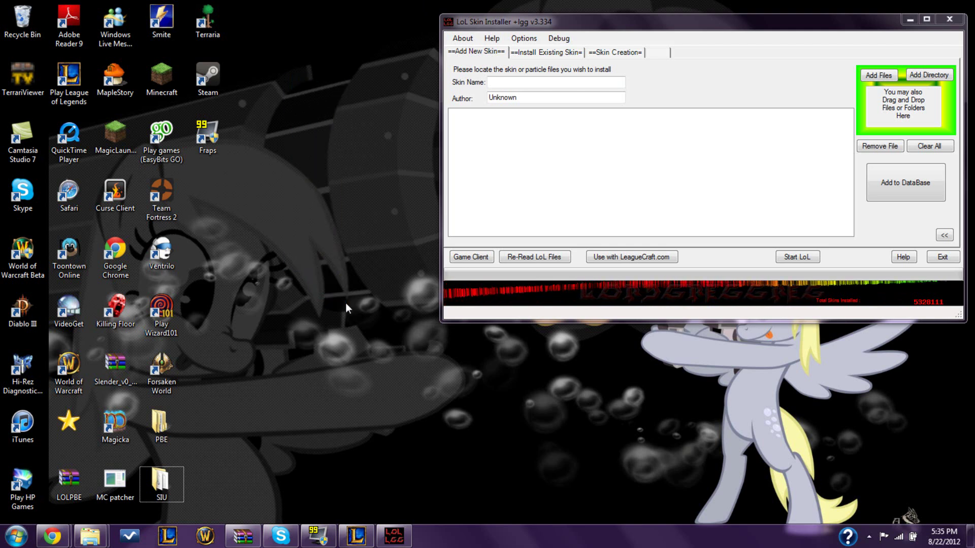
left_click_drag(303, 128, 385, 345)
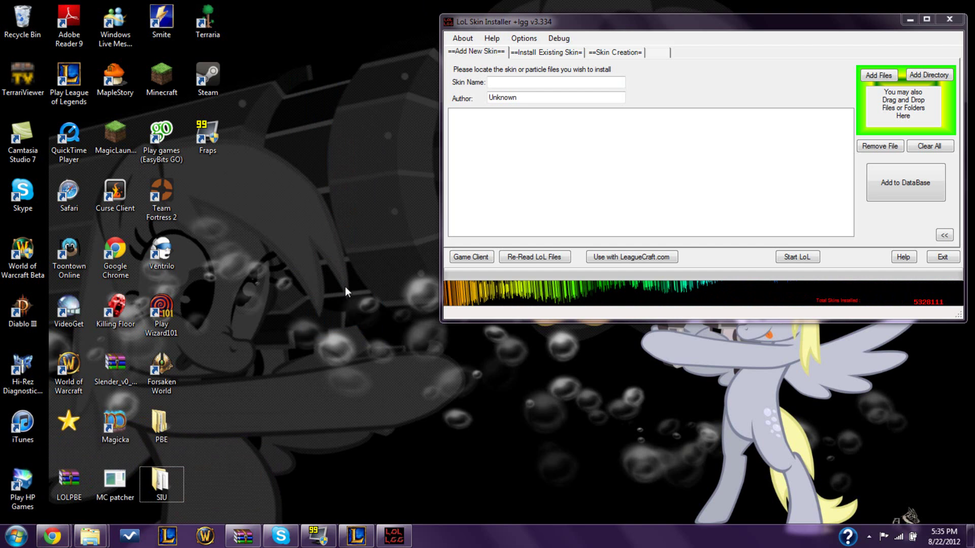
mouse_move(487, 23)
left_mouse_down()
mouse_move(477, 12)
mouse_move(495, 11)
left_mouse_up()
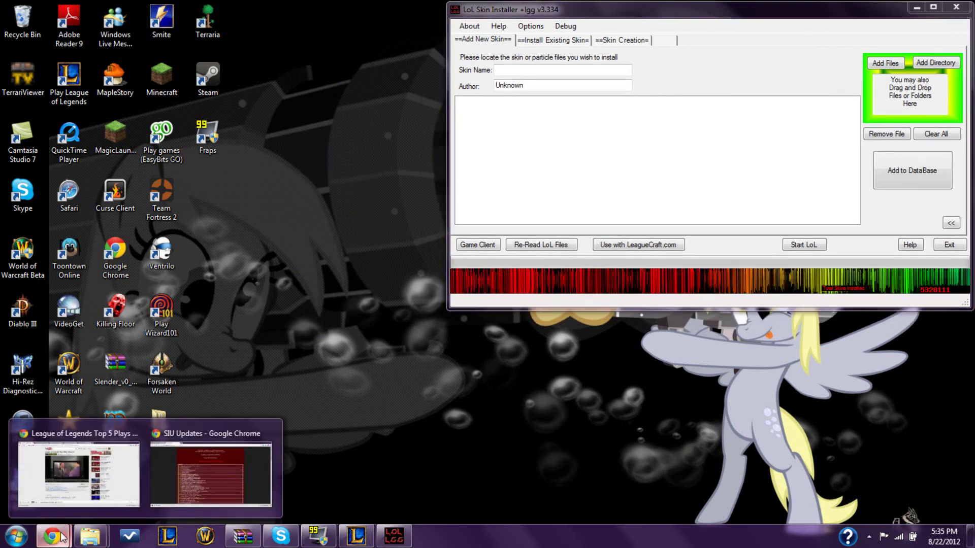
Switch to Chrome and examine the Dragon Queen Shyvana skin page on leaguecraft.com, including its title, preview image and description
left_click(52, 536)
left_click(53, 7)
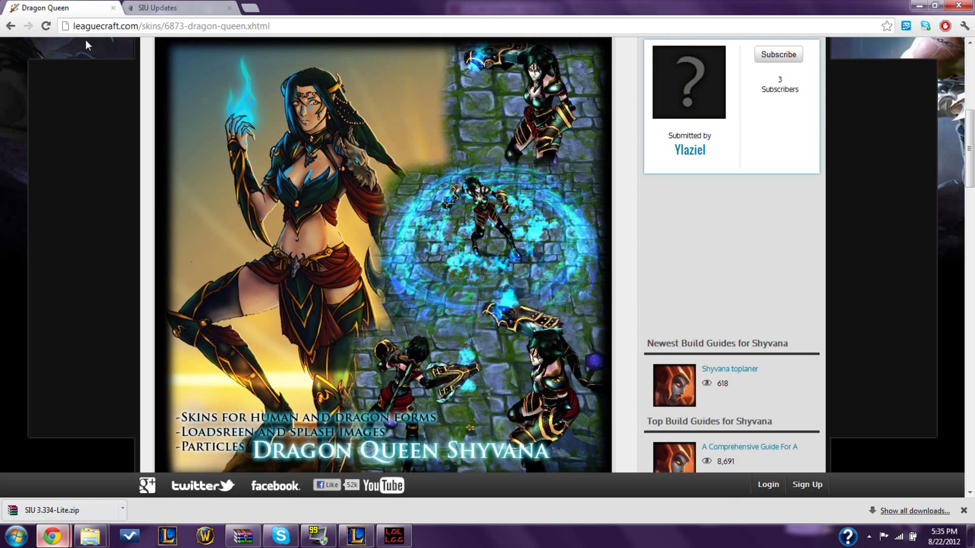
left_click(78, 27)
key("Return")
scroll(136, 124, "down", 2)
scroll(162, 154, "down", 3)
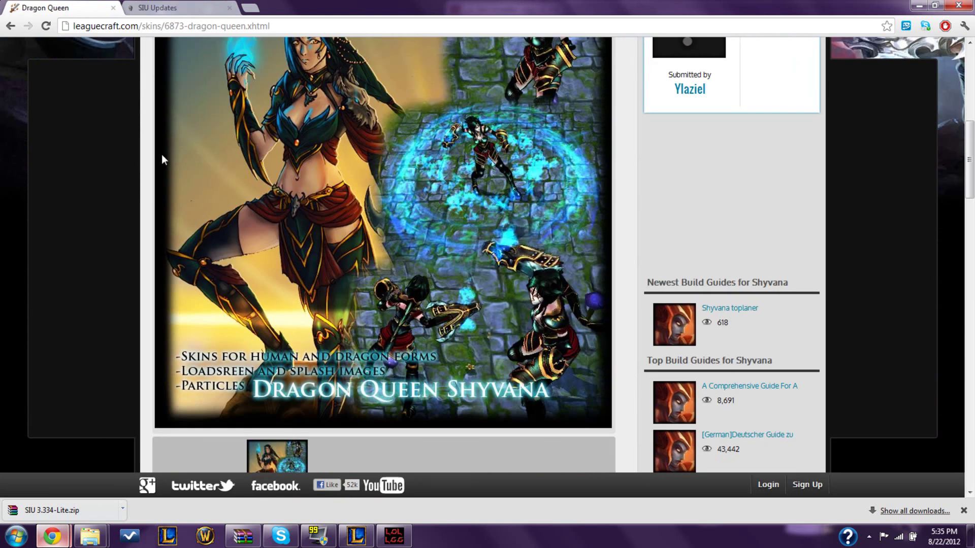
scroll(160, 150, "up", 5)
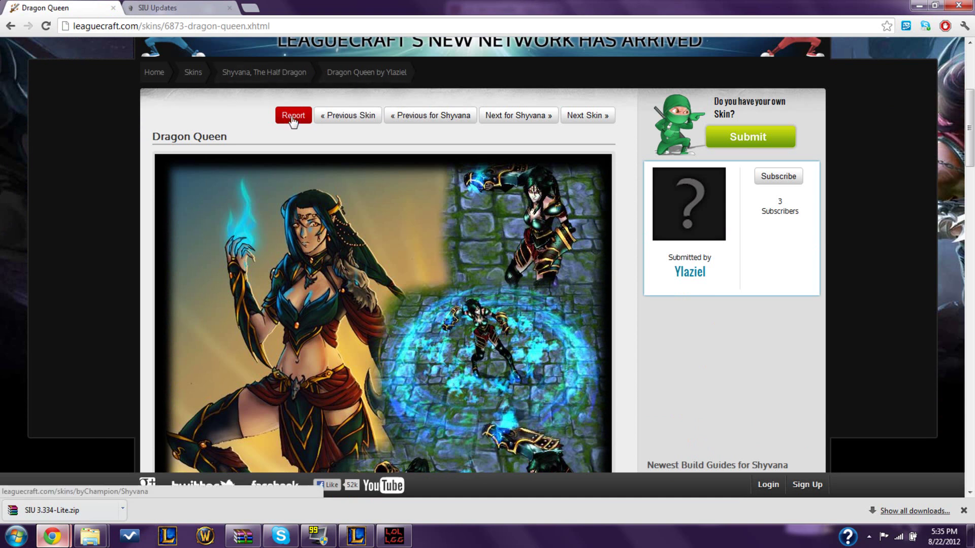
scroll(174, 304, "down", 3)
scroll(282, 210, "up", 3)
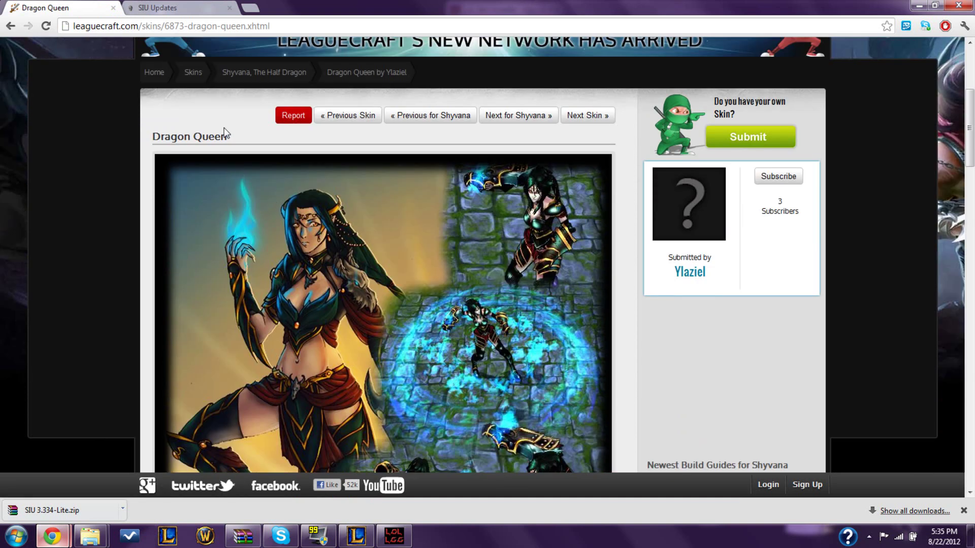
scroll(223, 128, "down", 2)
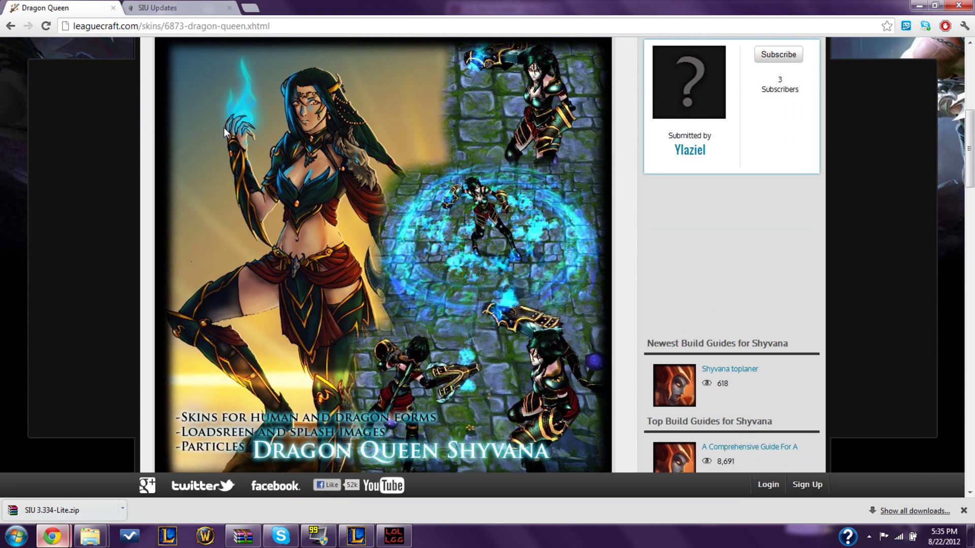
scroll(224, 127, "up", 2)
left_click_drag(228, 137, 148, 139)
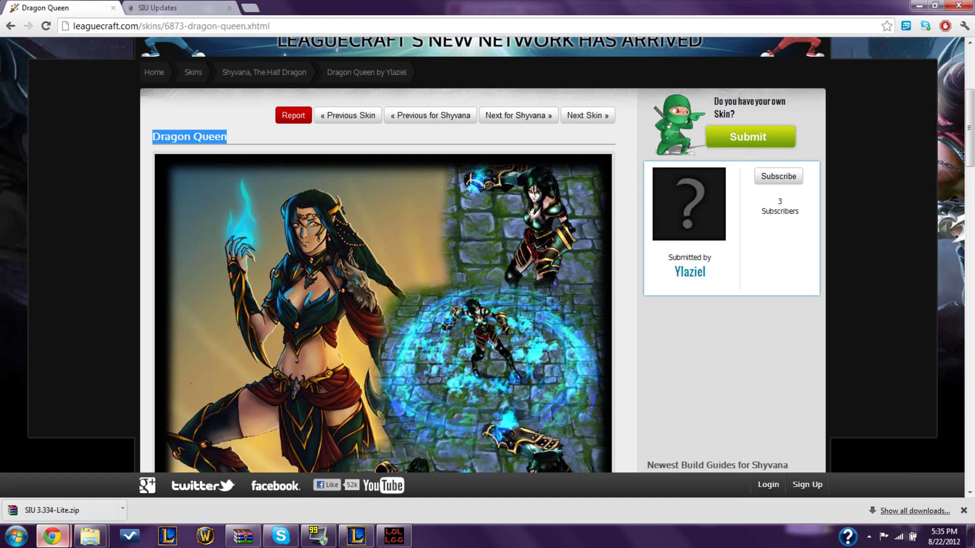
left_click(136, 143)
scroll(221, 113, "down", 3)
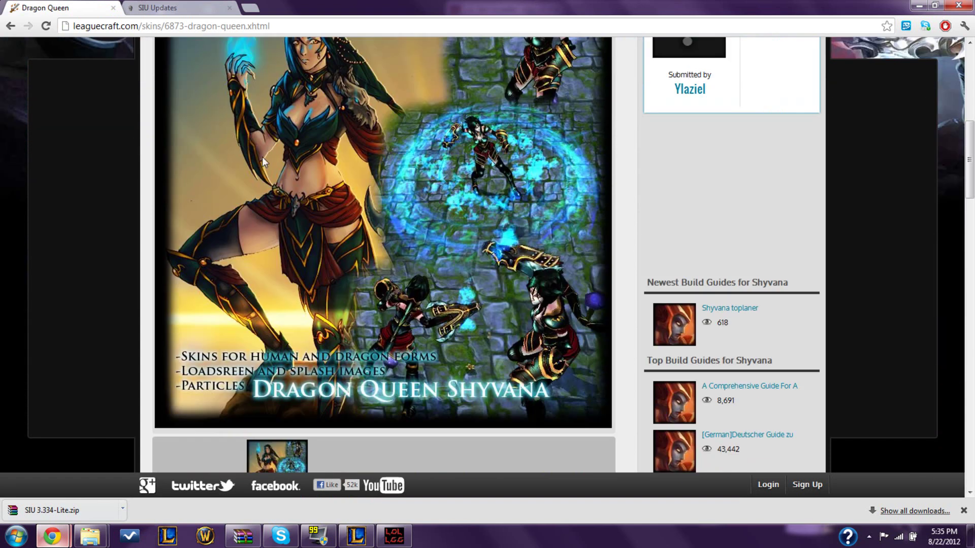
left_click_drag(318, 184, 103, 249)
scroll(449, 274, "down", 2)
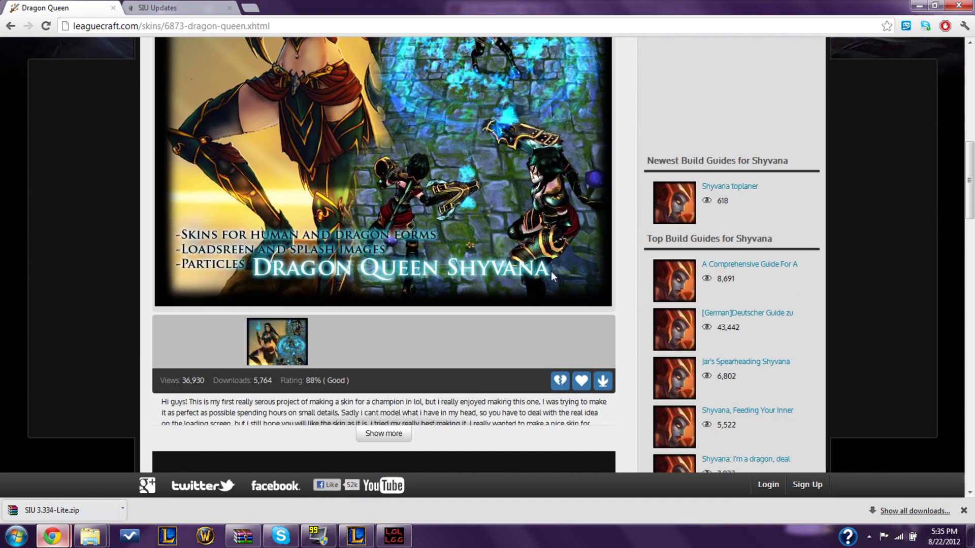
scroll(550, 271, "up", 5)
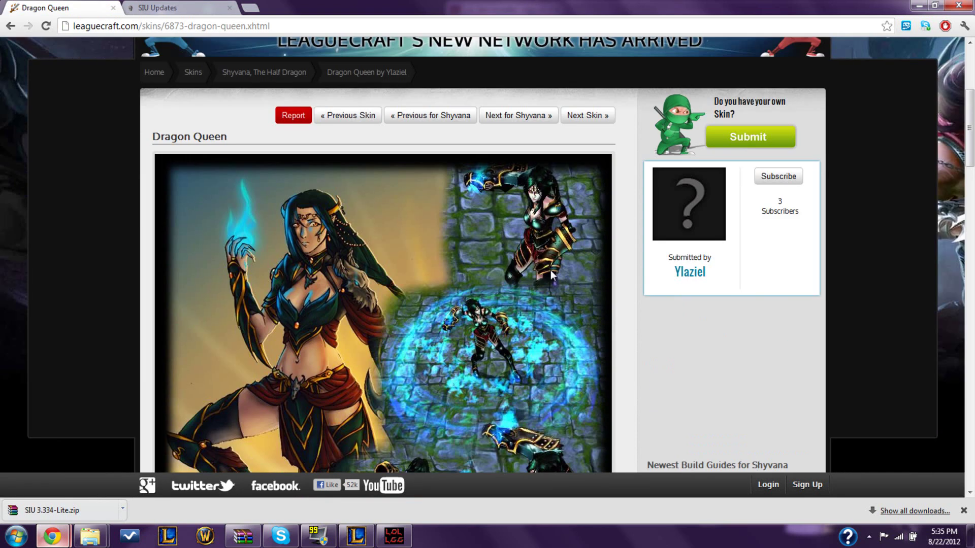
scroll(409, 327, "down", 2)
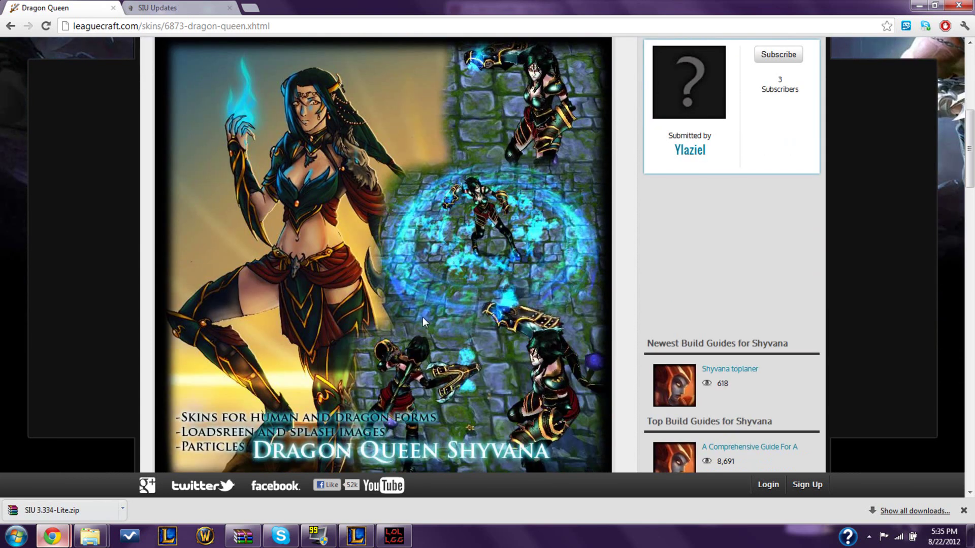
Download the Dragon Queen skin archive 6873.zip and show it in its folder
scroll(76, 163, "down", 3)
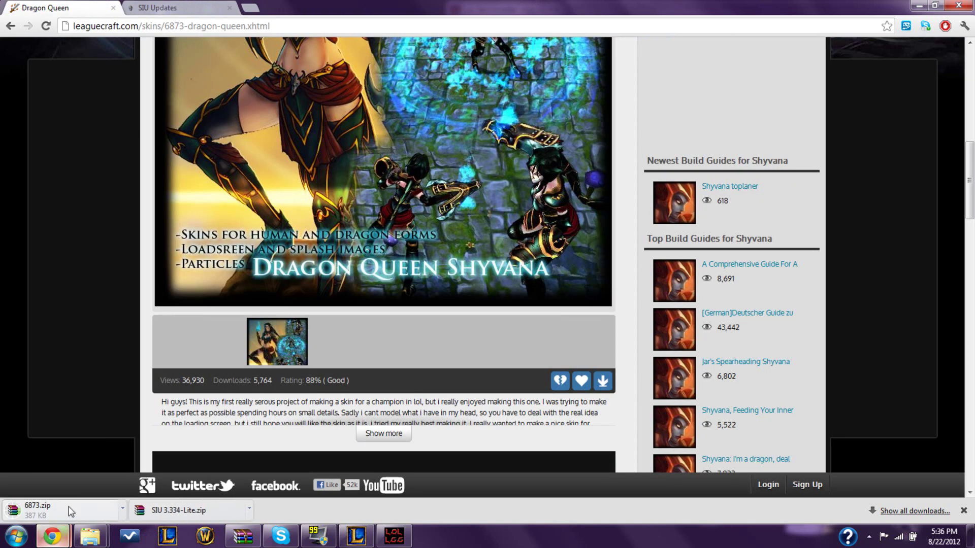
left_click(123, 508)
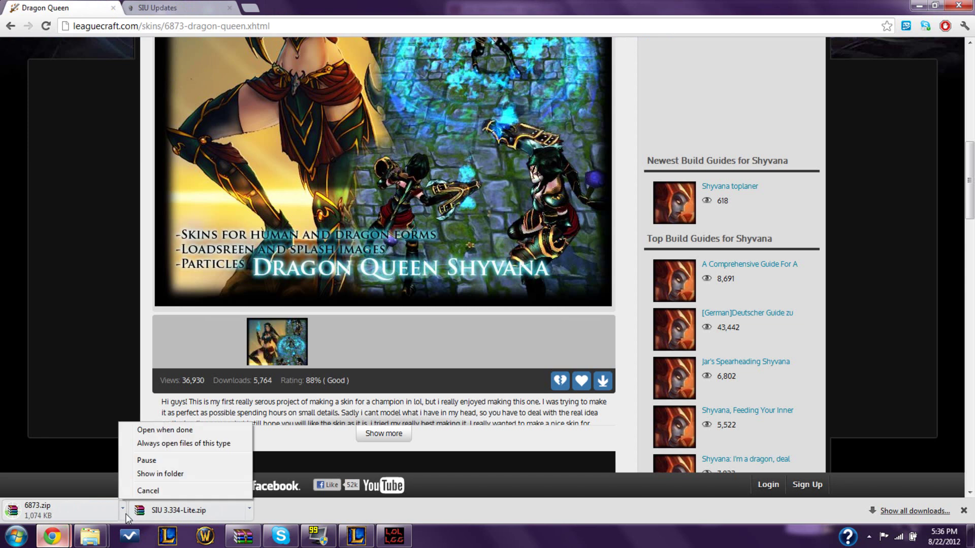
left_click(153, 475)
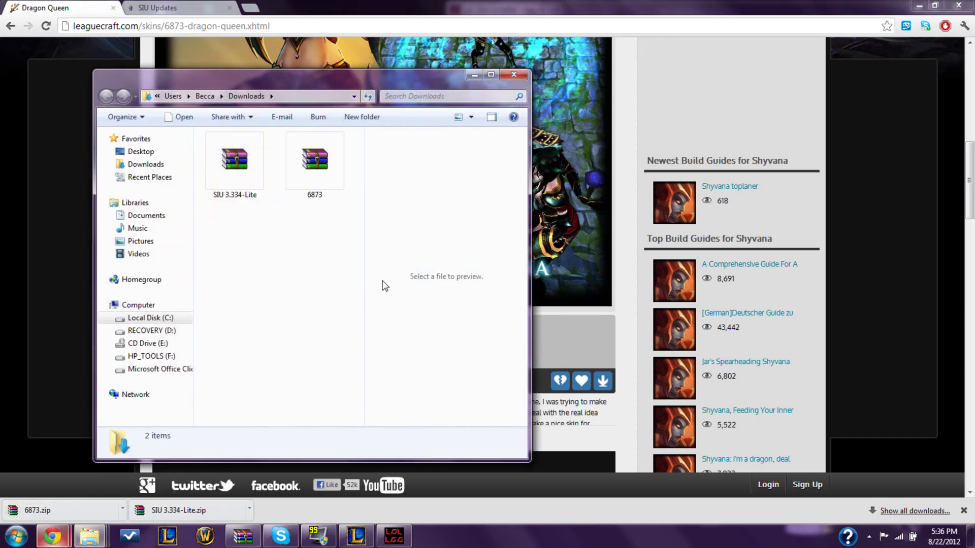
Cut the 6873 archive in the Downloads folder
right_click(283, 154)
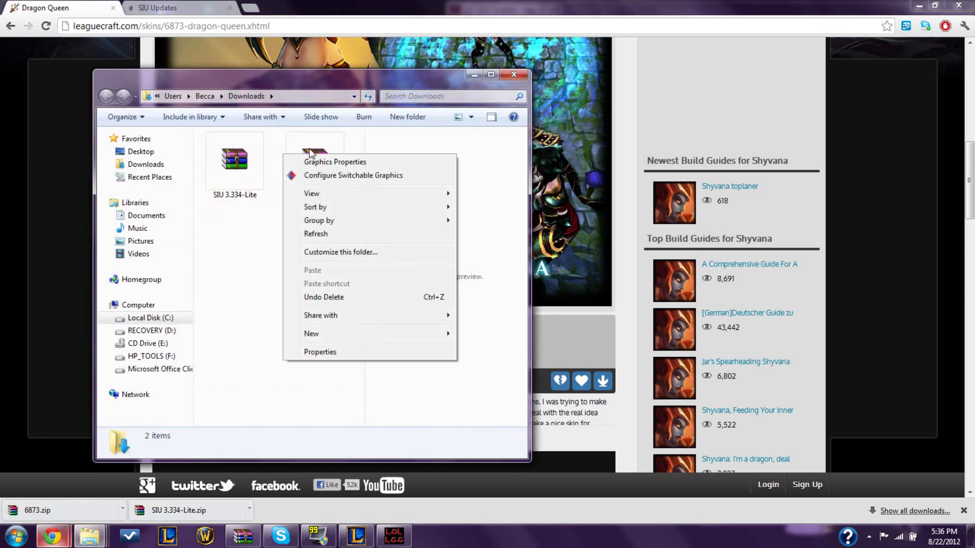
left_click(312, 152)
right_click(311, 148)
left_click(337, 286)
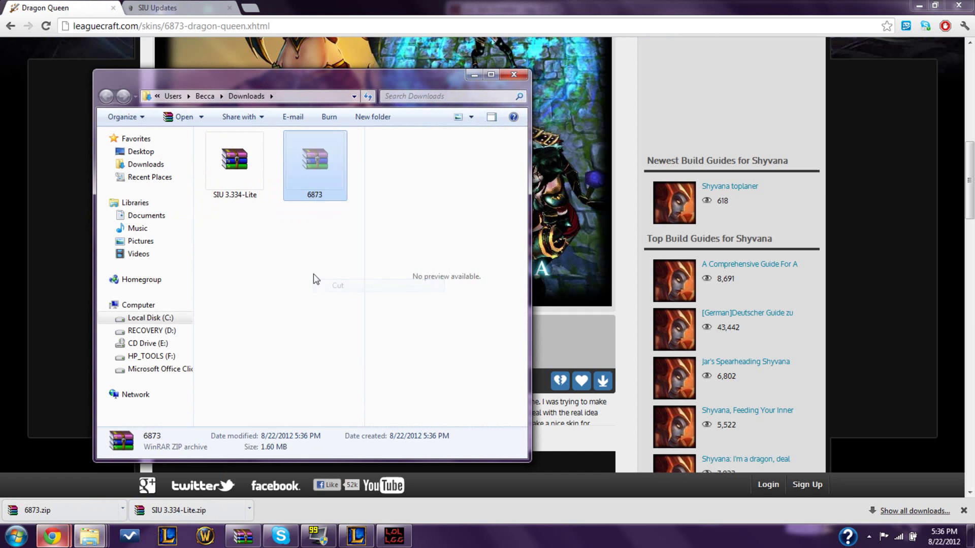
left_click(313, 273)
Go from the Desktop through the personal user folder and LoL skins to open the Shyvana folder
left_click(147, 151)
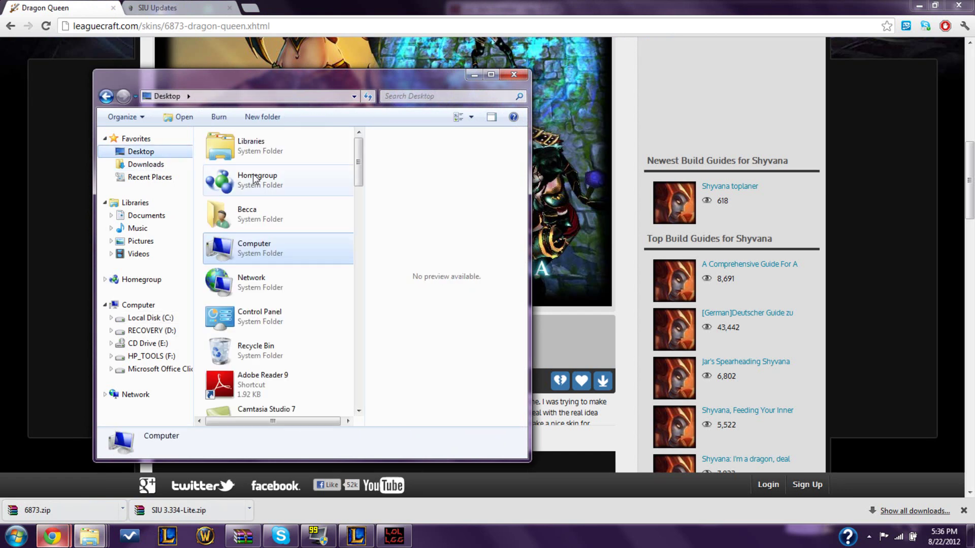
double_click(279, 222)
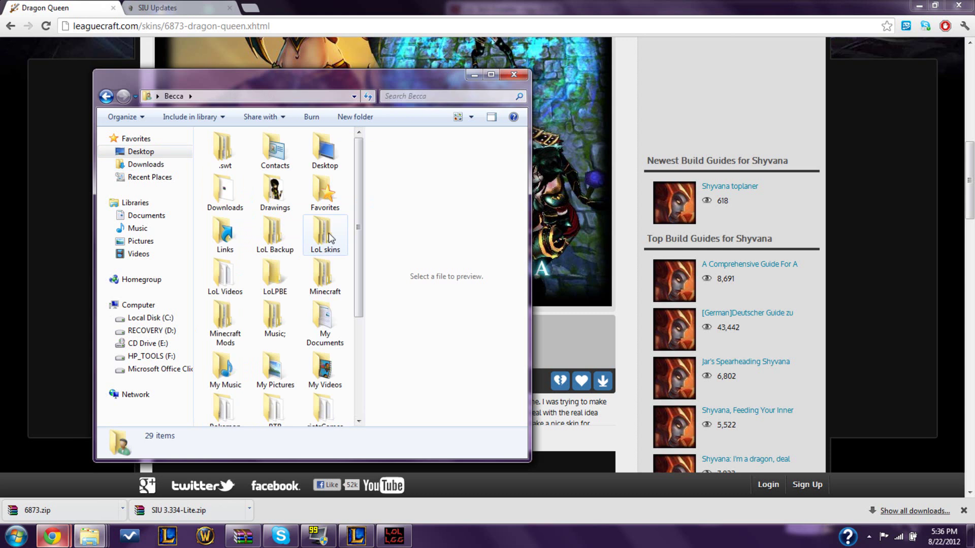
double_click(319, 235)
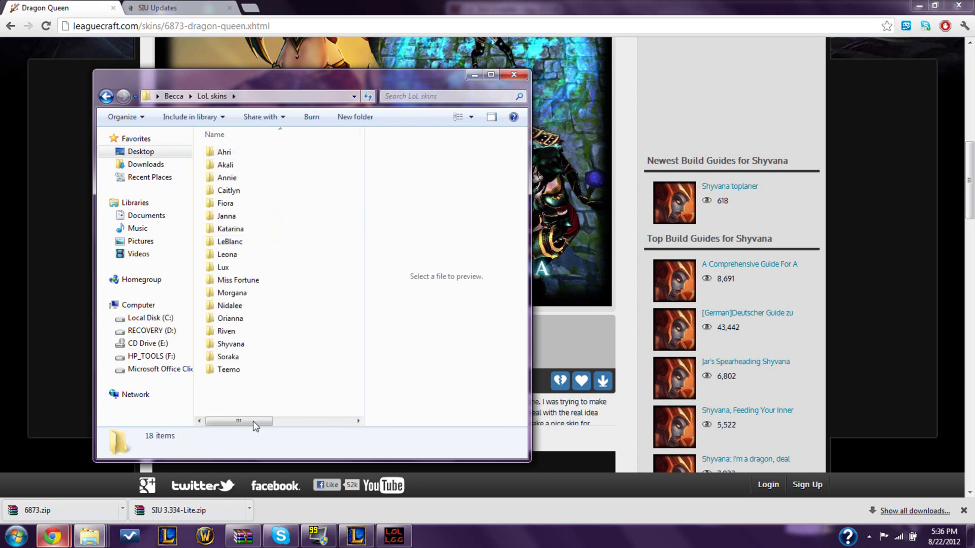
double_click(231, 344)
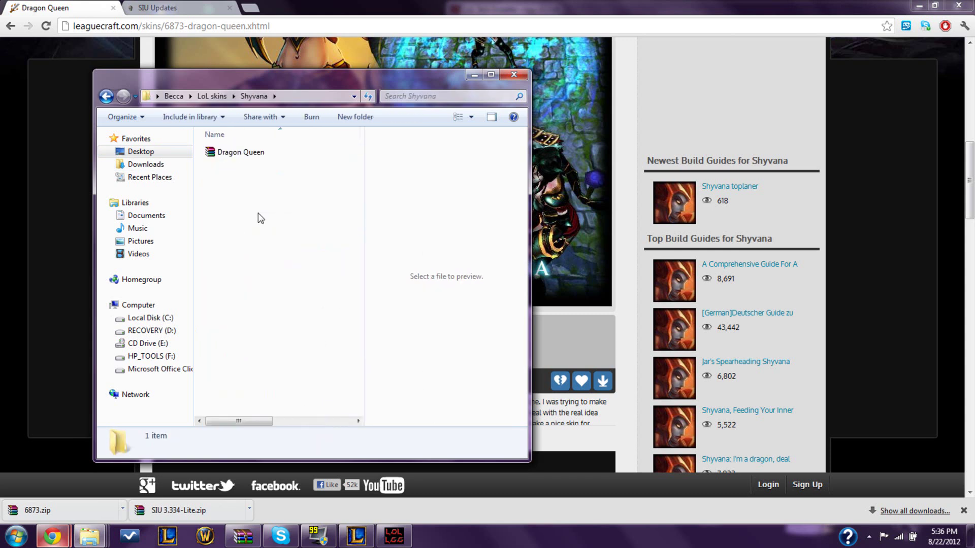
right_click(259, 213)
left_click(241, 154)
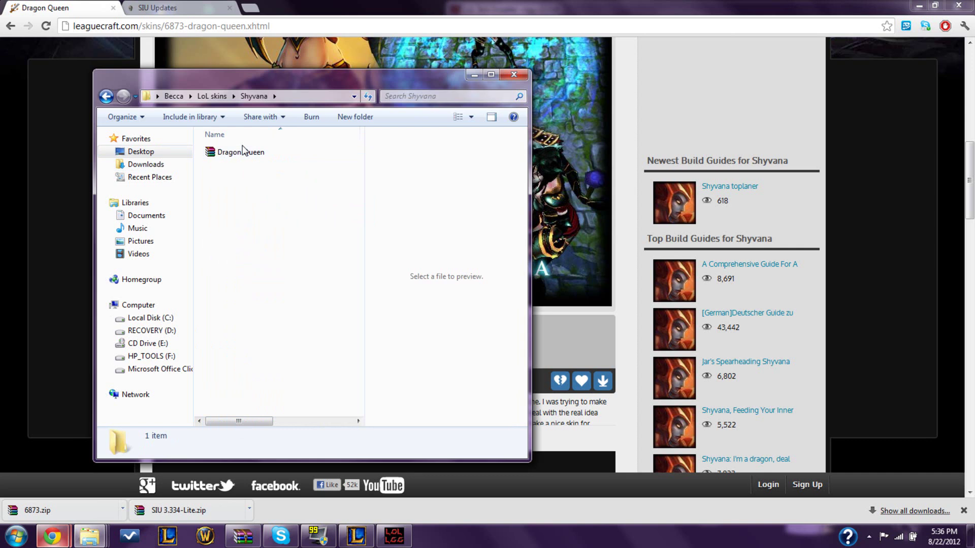
right_click(219, 183)
left_click(326, 166)
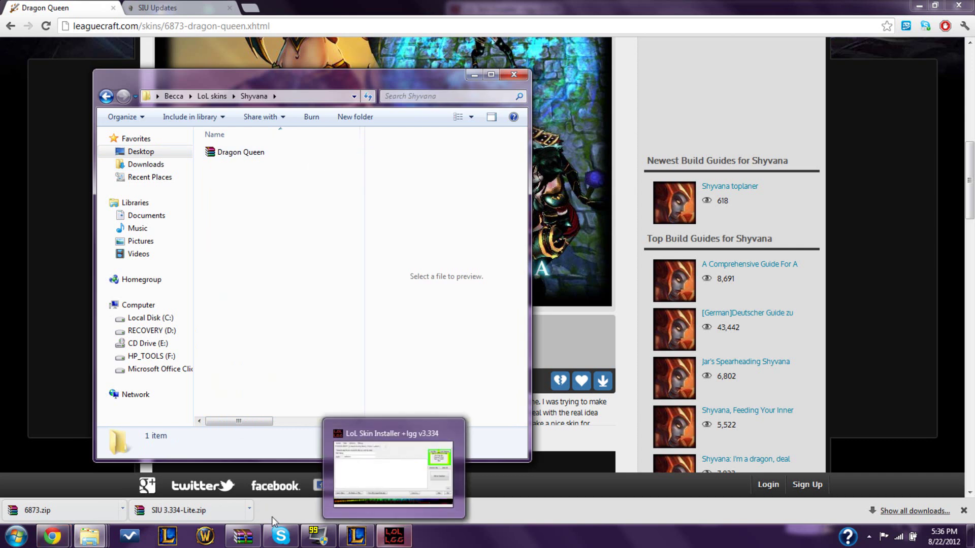
Place LoL Skin Installer beside the Shyvana folder window and open the file selection for adding skin files
left_click(386, 539)
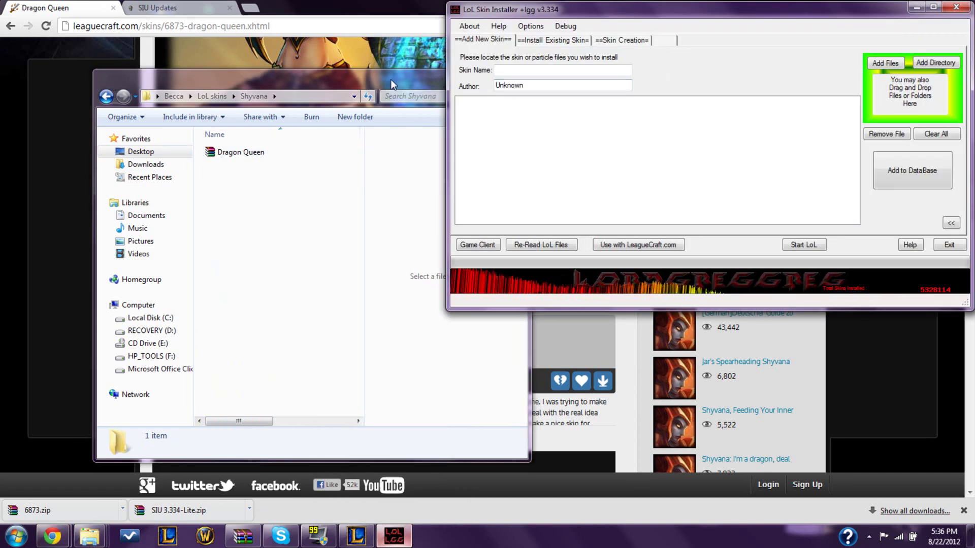
left_click_drag(391, 80, 301, 52)
left_click_drag(577, 12, 575, 40)
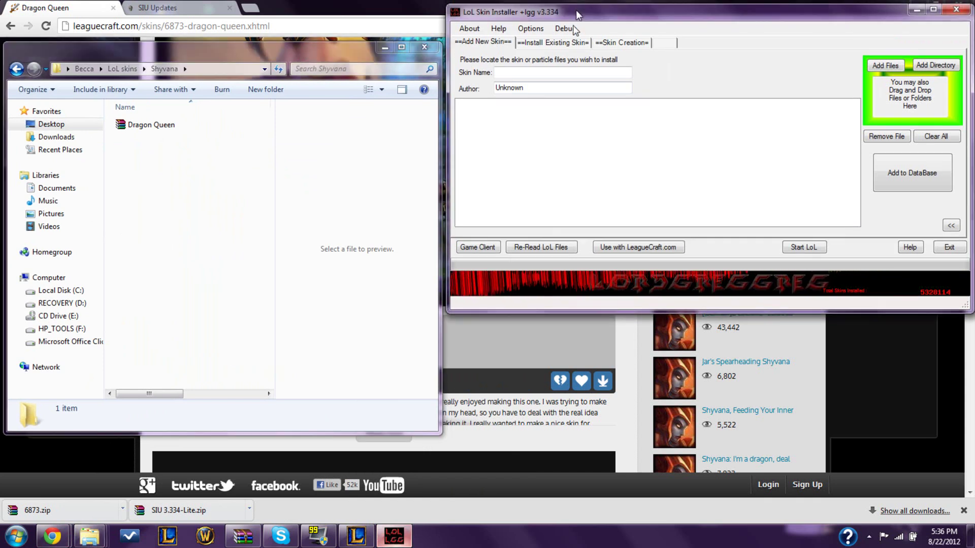
left_click(883, 90)
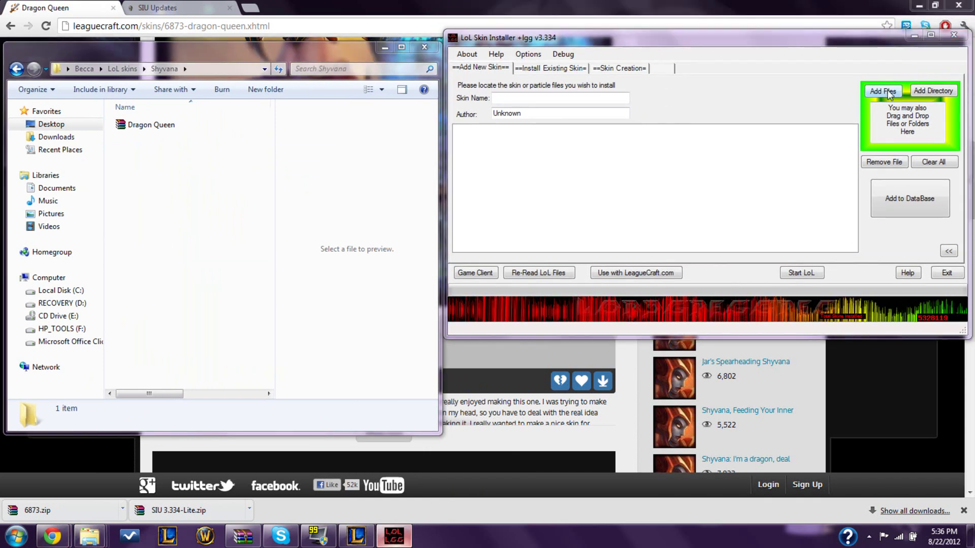
left_click(258, 145)
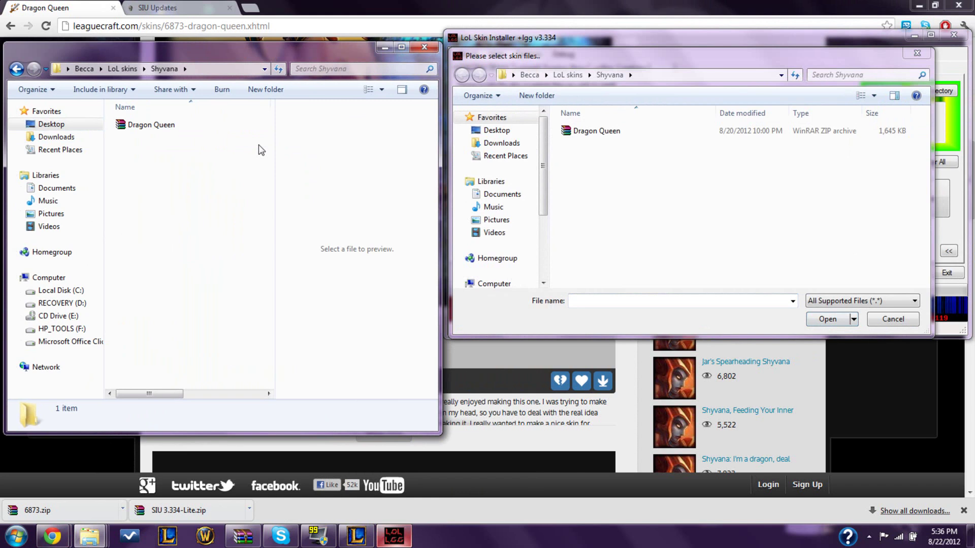
Load the Dragon Queen archive's files into the new skin list and try adding them to the database, cancelling the skin naming
left_click(124, 126)
left_click(247, 172)
left_click(602, 131)
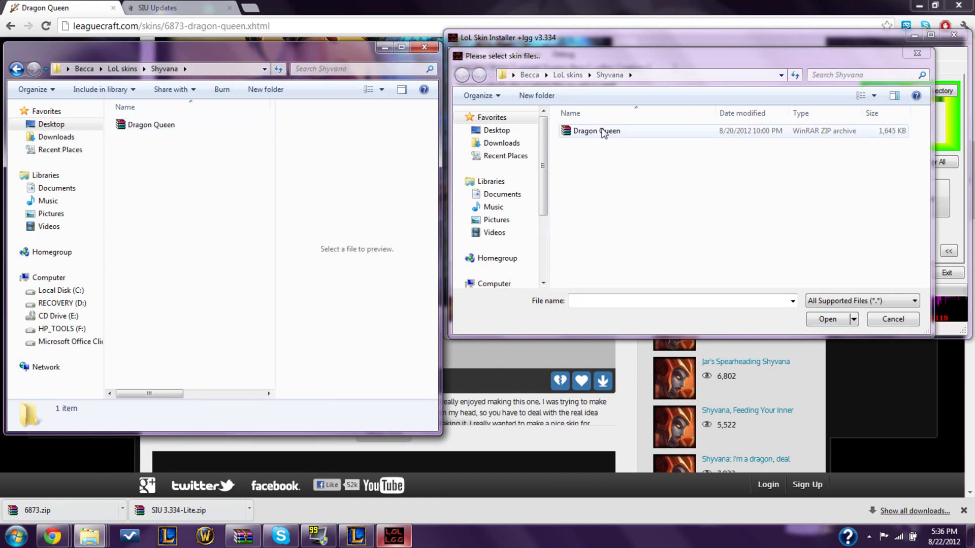
left_click(827, 320)
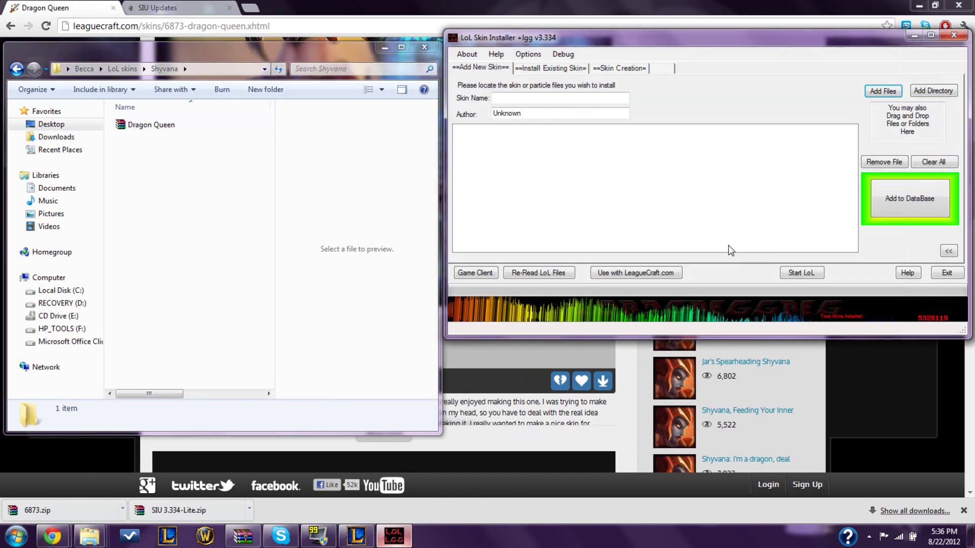
left_click(897, 199)
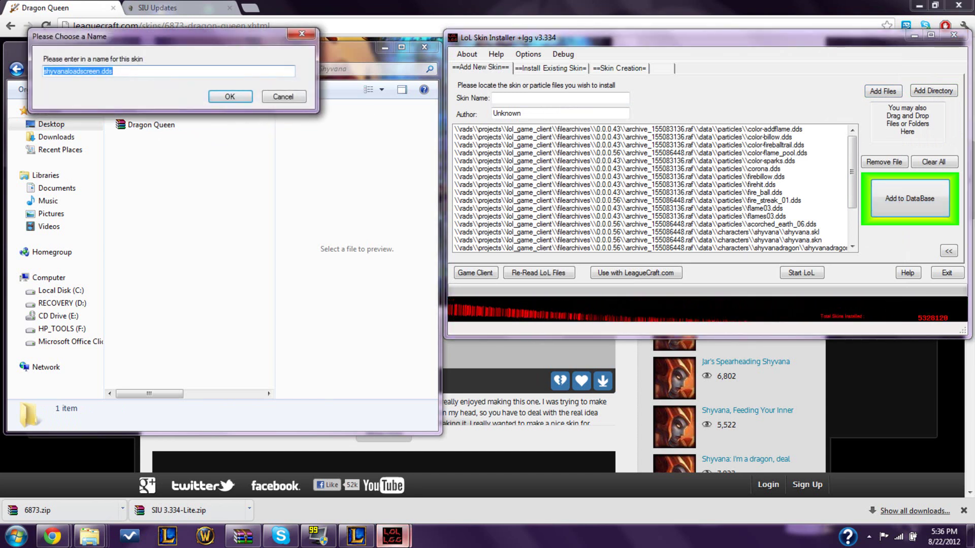
left_click(283, 97)
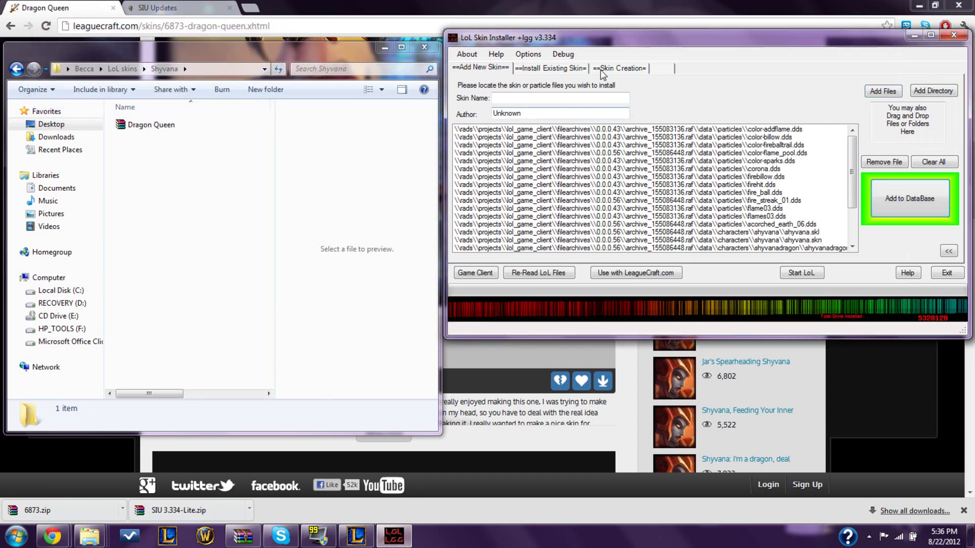
Select the existing Dragon Queen skin for Shyvana and start installing it, saving the install preferences as they are
left_click(551, 68)
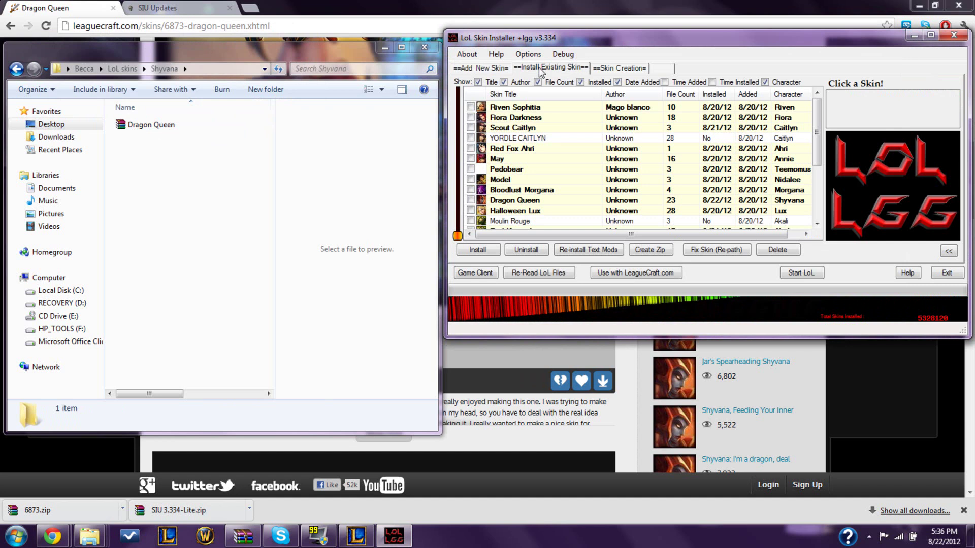
left_click(519, 121)
left_click_drag(815, 135, 795, 142)
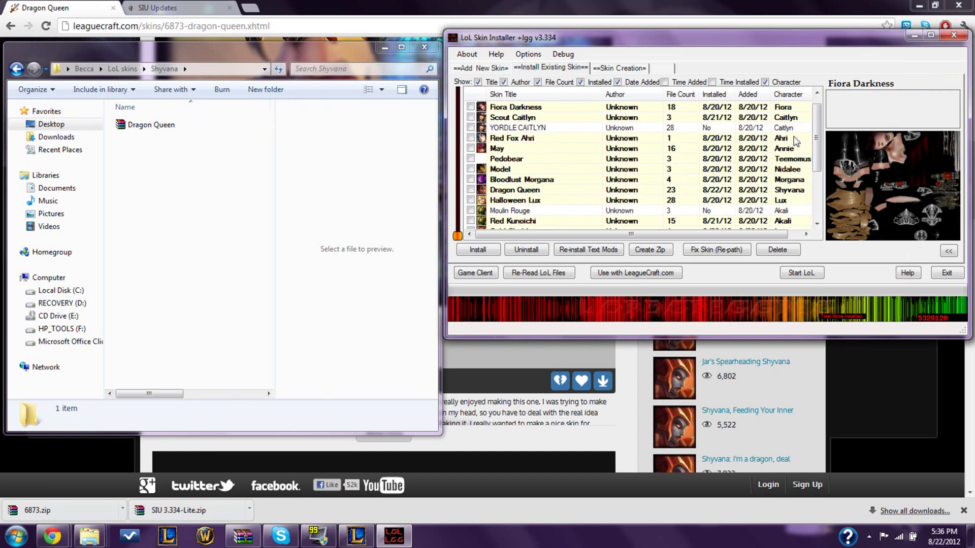
left_click(471, 189)
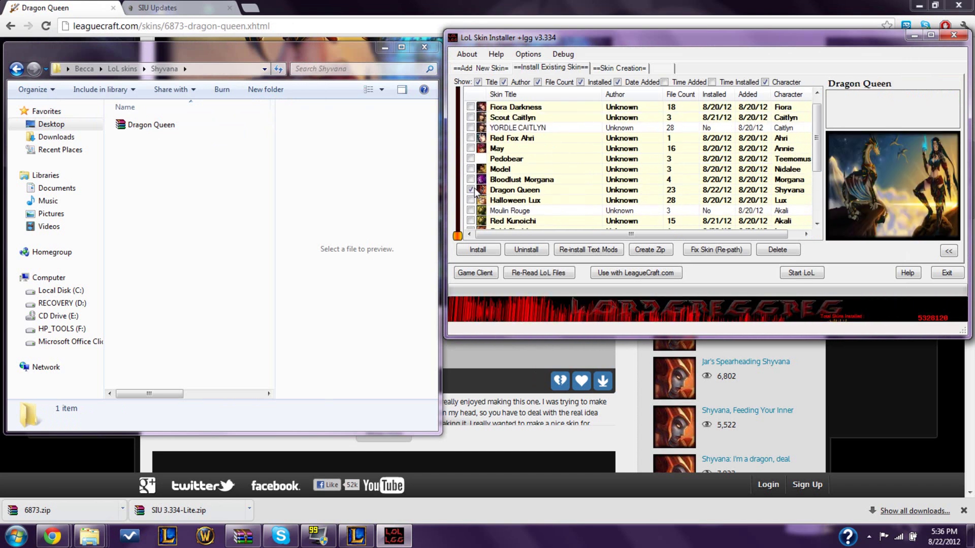
left_click(479, 249)
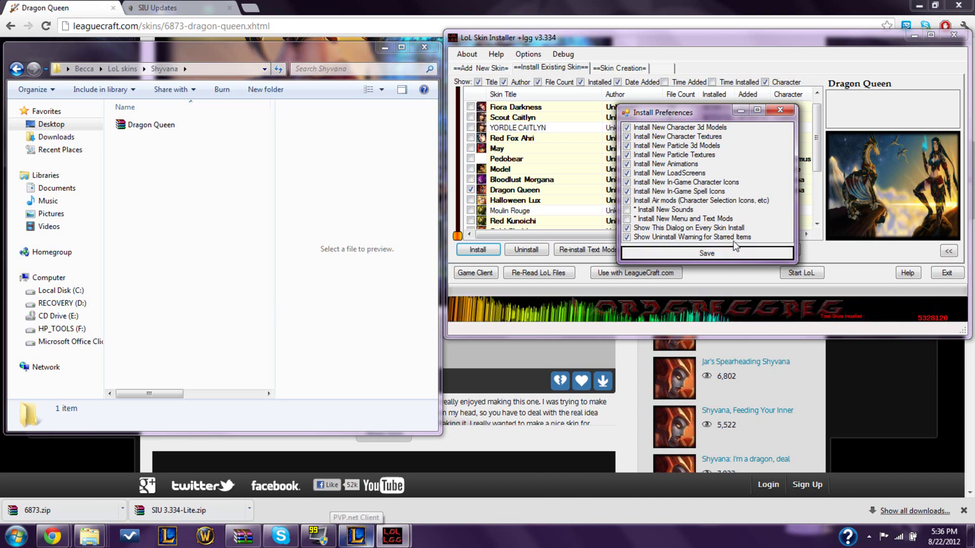
left_click(707, 252)
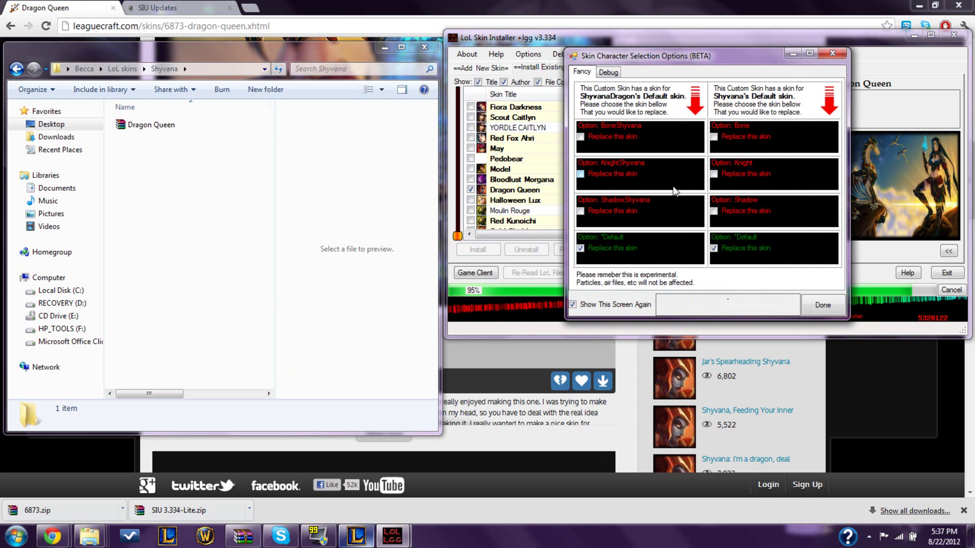
Choose KnightShyvana and Knight as the skins to replace instead of both defaults, and complete the Dragon Queen installation
left_click(716, 246)
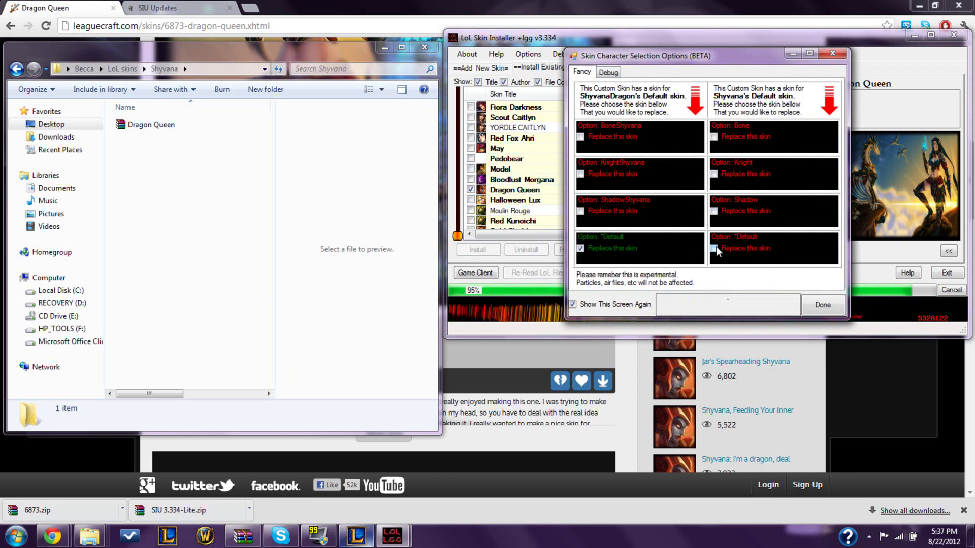
left_click(578, 248)
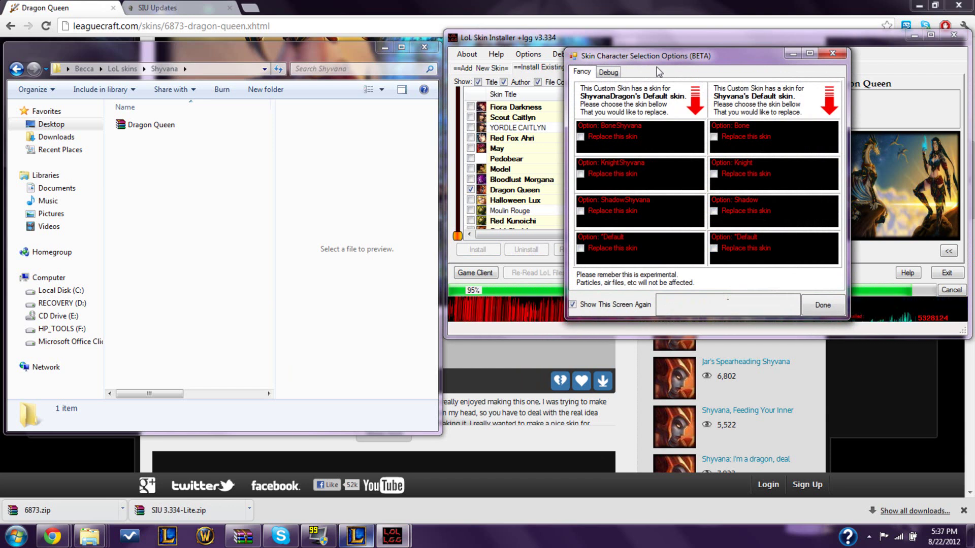
left_click_drag(696, 54, 633, 64)
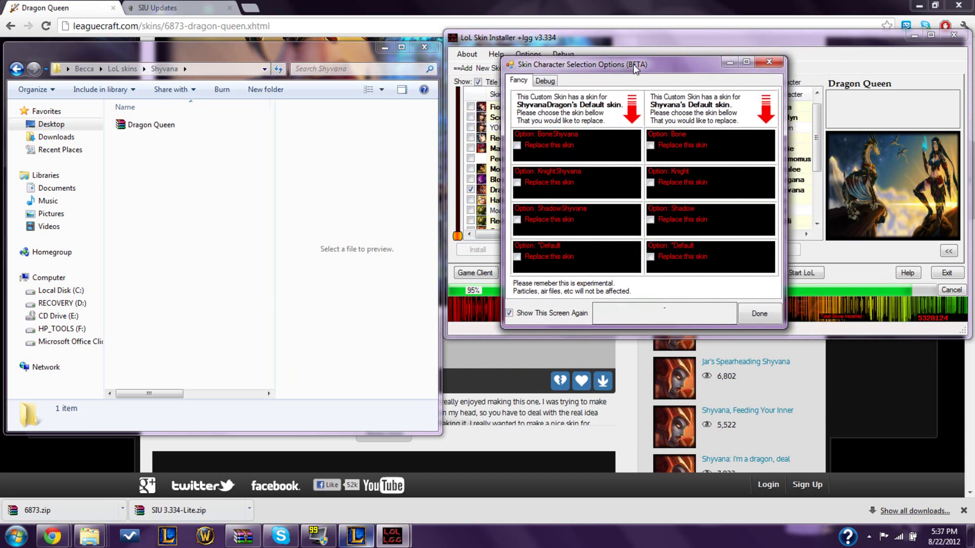
left_click(517, 182)
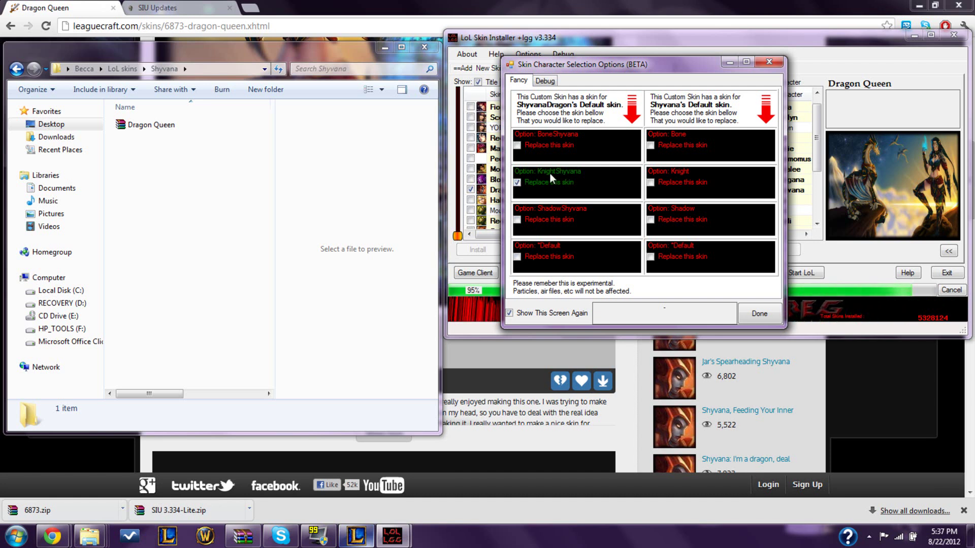
left_click(651, 182)
left_click_drag(634, 70, 518, 103)
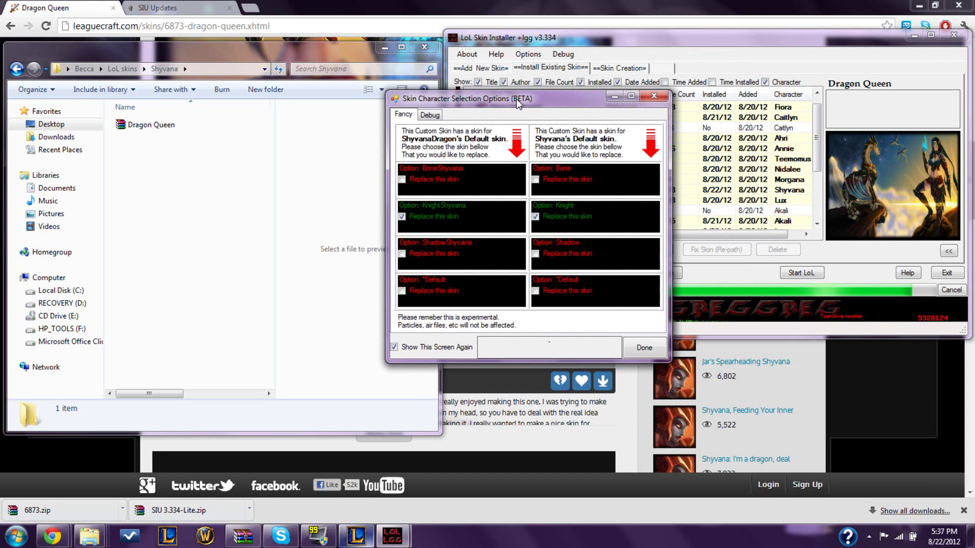
left_click(645, 348)
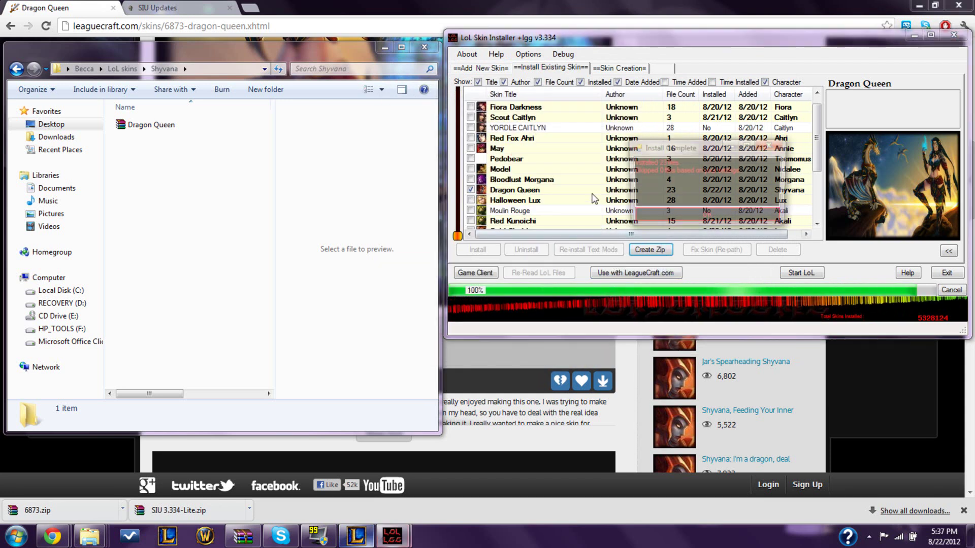
left_click_drag(690, 153, 588, 152)
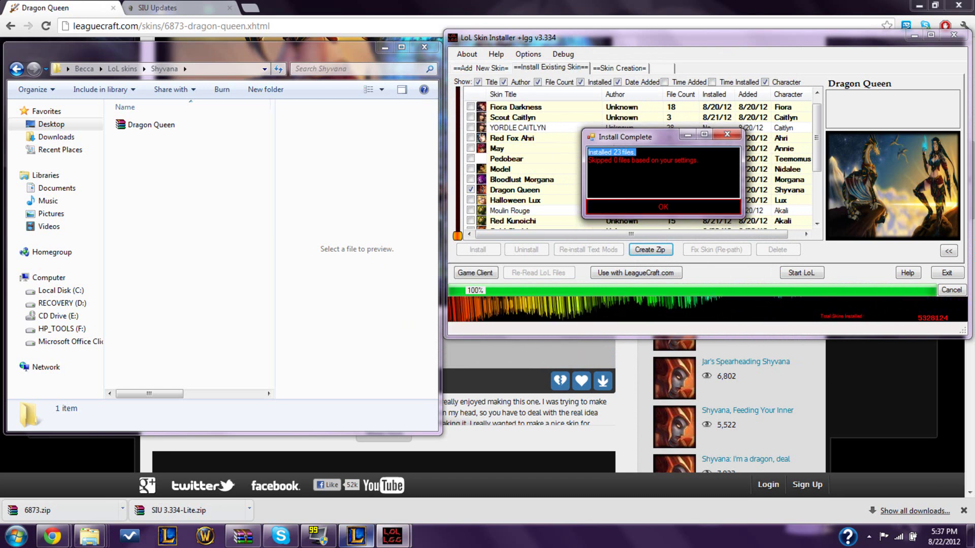
key("Return")
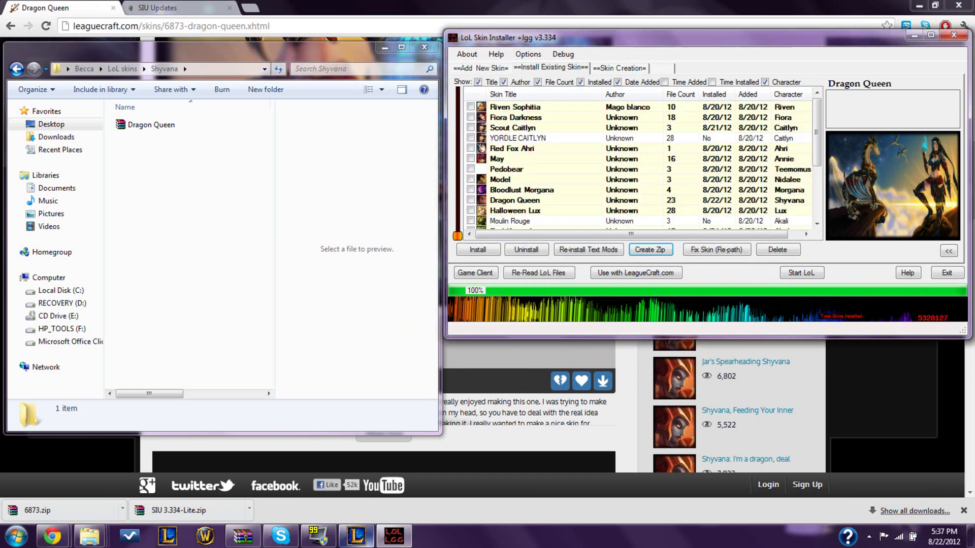
Switch to the League of Legends client, create a custom 5-player Blind Pick game on Summoner's Rift and start it
left_click(354, 542)
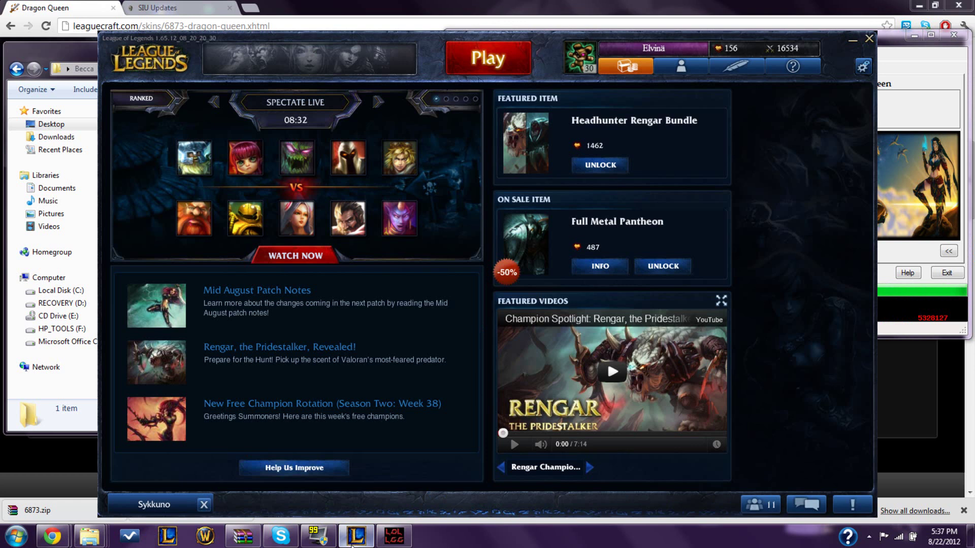
left_click(490, 72)
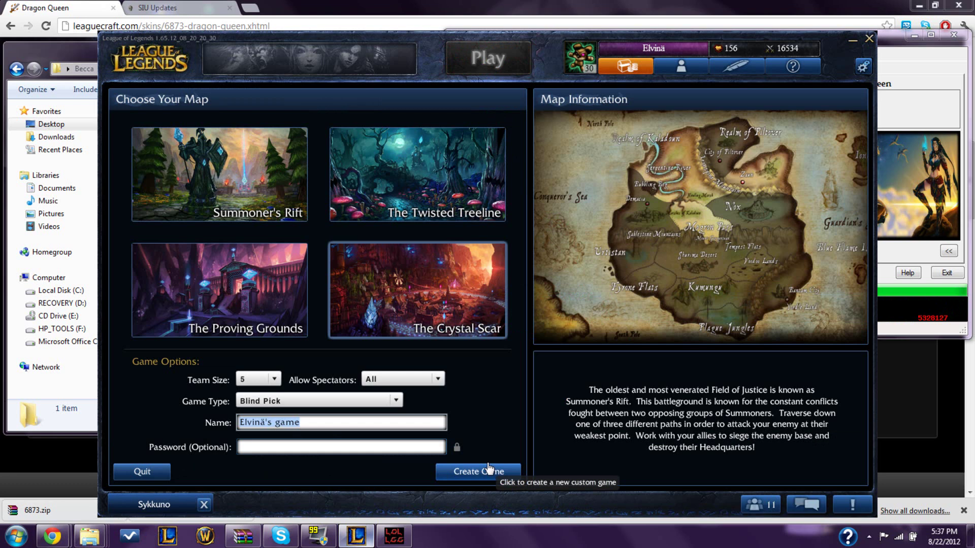
left_click(485, 470)
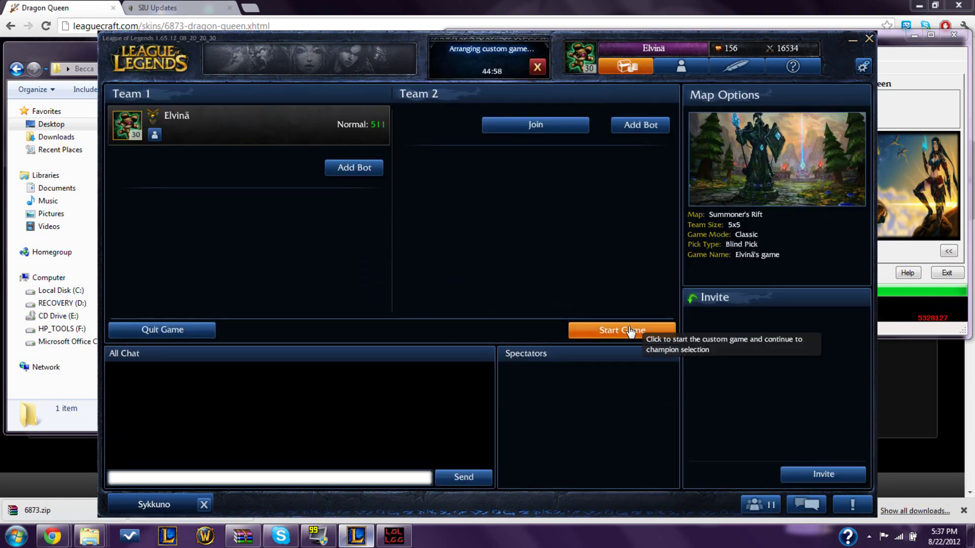
left_click(632, 330)
left_click(464, 330)
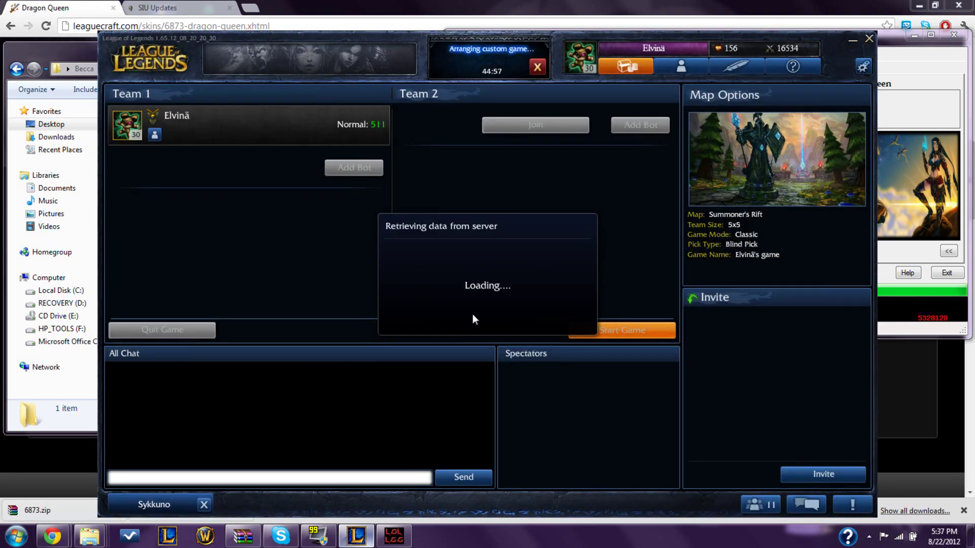
Pick Shyvana as the champion, lock in the choice and dismiss the Blind Pick tip
left_click(294, 234)
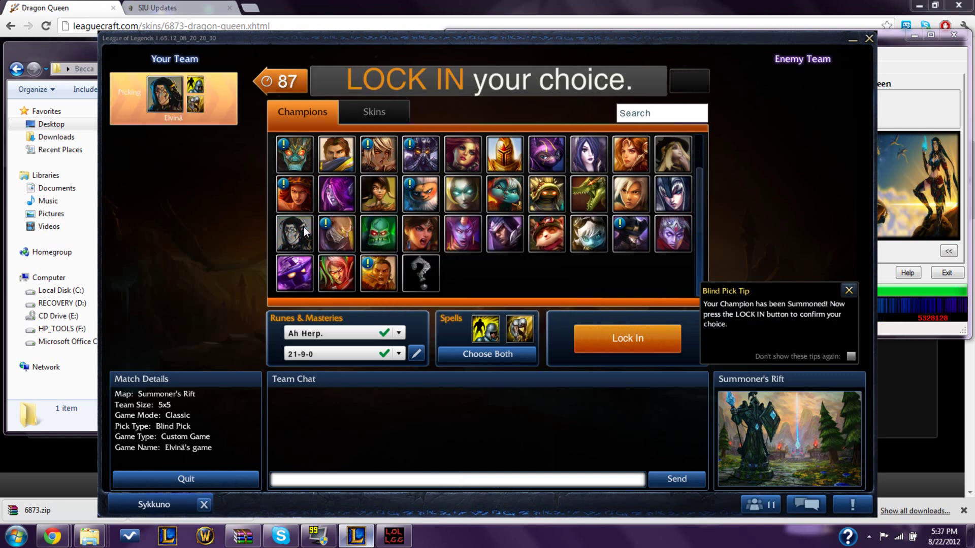
left_click(607, 343)
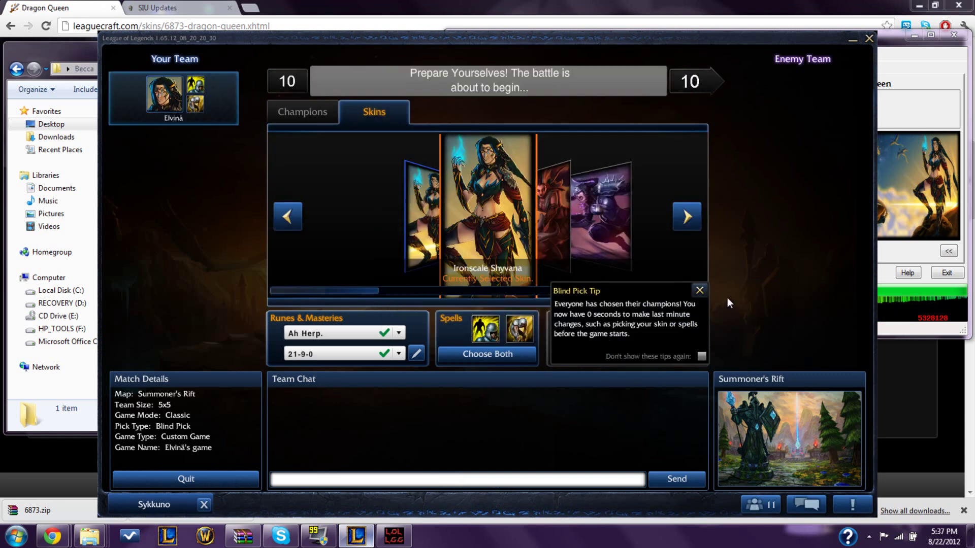
left_click(699, 291)
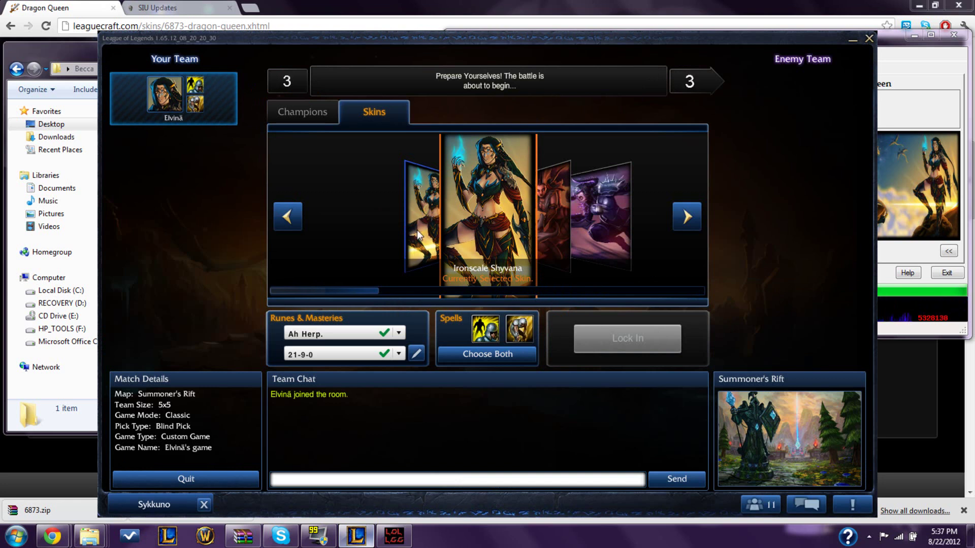
mouse_move(732, 38)
left_mouse_down()
mouse_move(724, 25)
mouse_move(730, 32)
left_mouse_up()
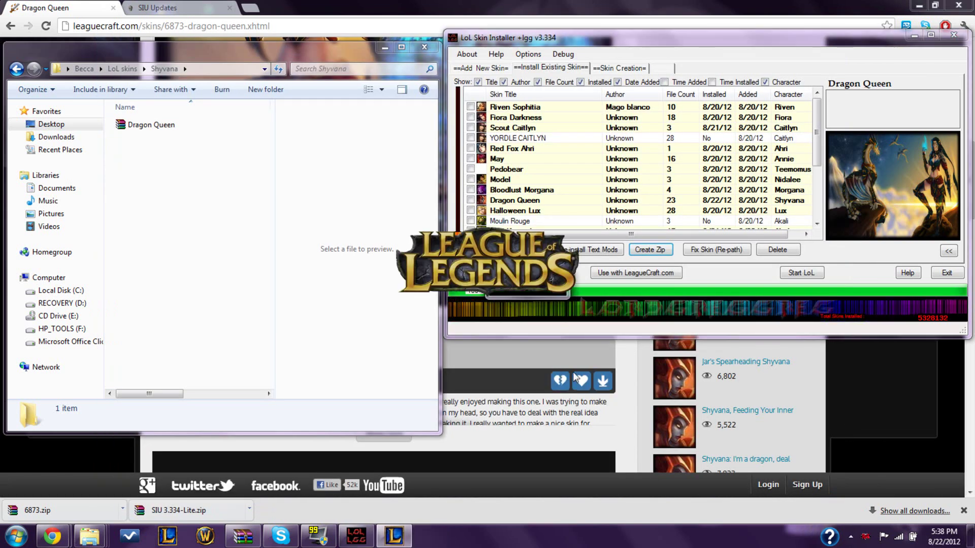
left_click(899, 401)
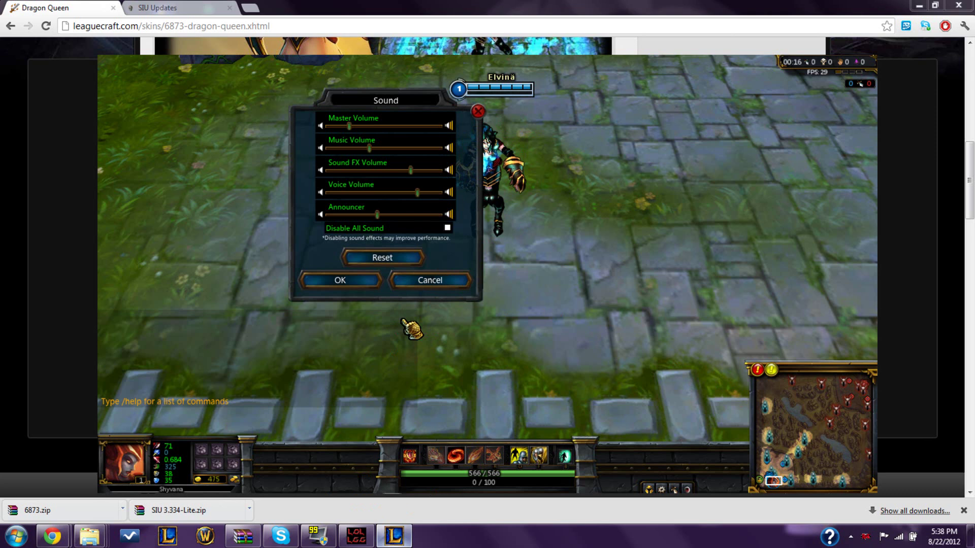
Bring up LoL Skin Installer over the game to show Dragon Queen ticked, and return to the game without its Sound settings
left_click(356, 535)
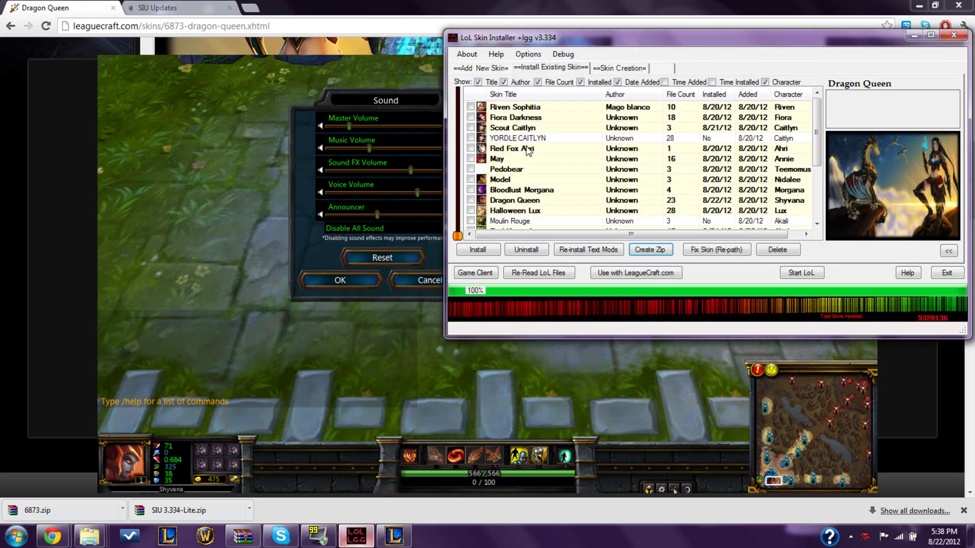
left_click_drag(578, 37, 353, 88)
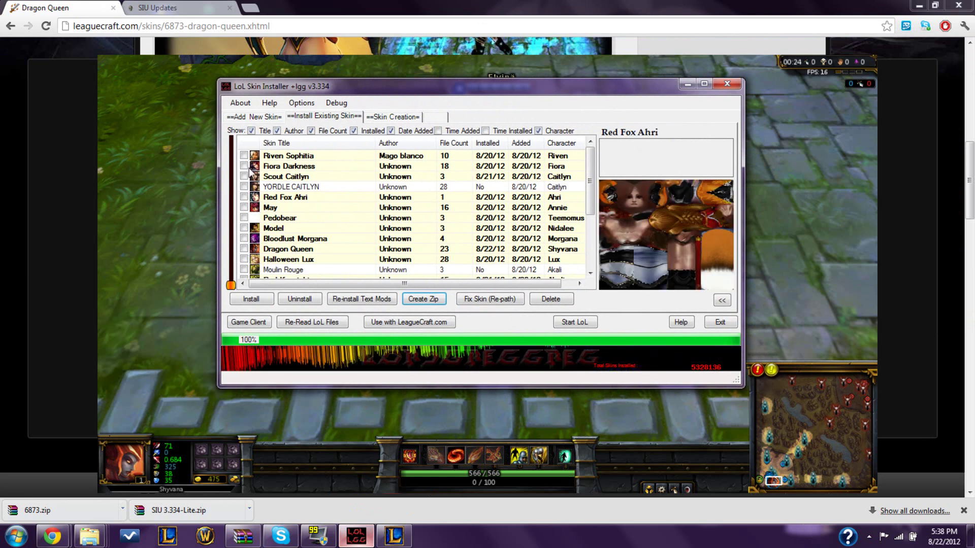
left_click(244, 249)
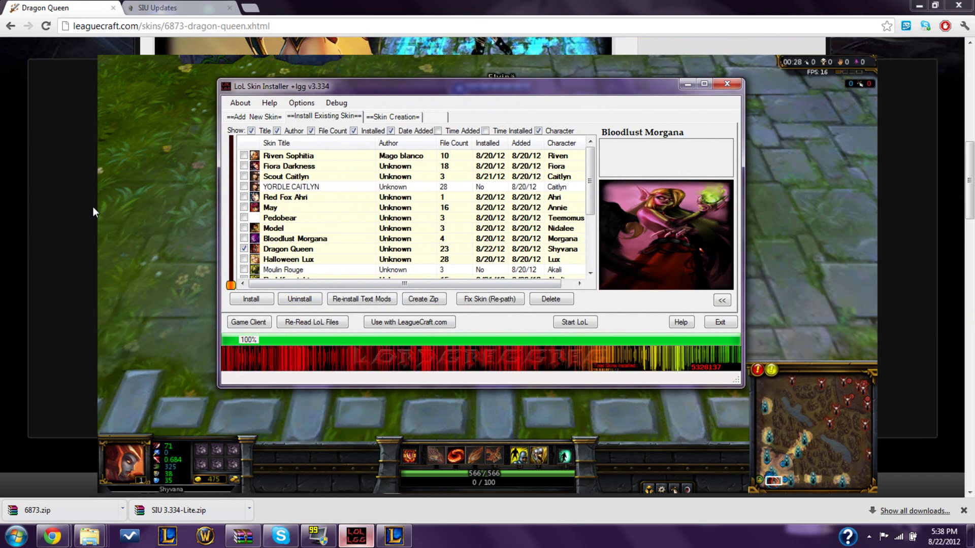
left_click_drag(444, 92, 529, 137)
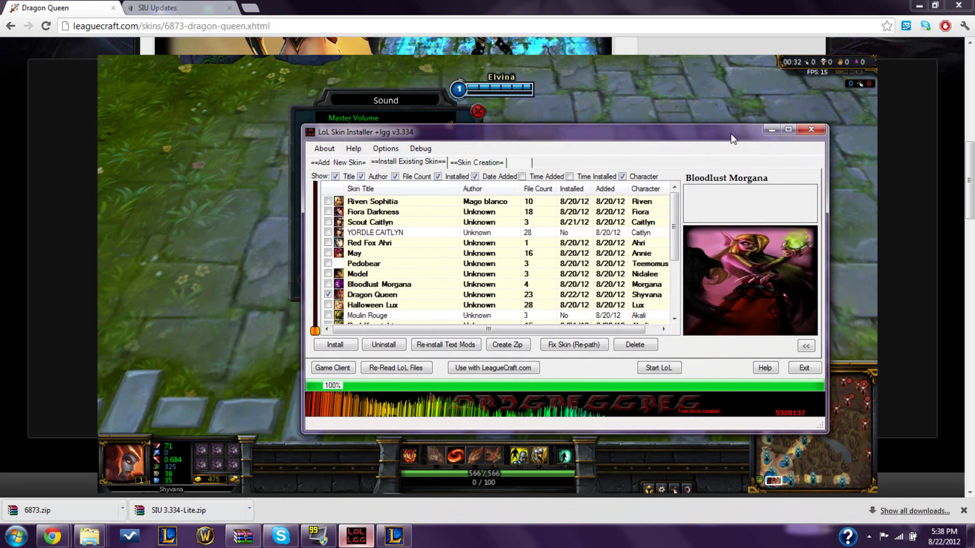
left_click(770, 128)
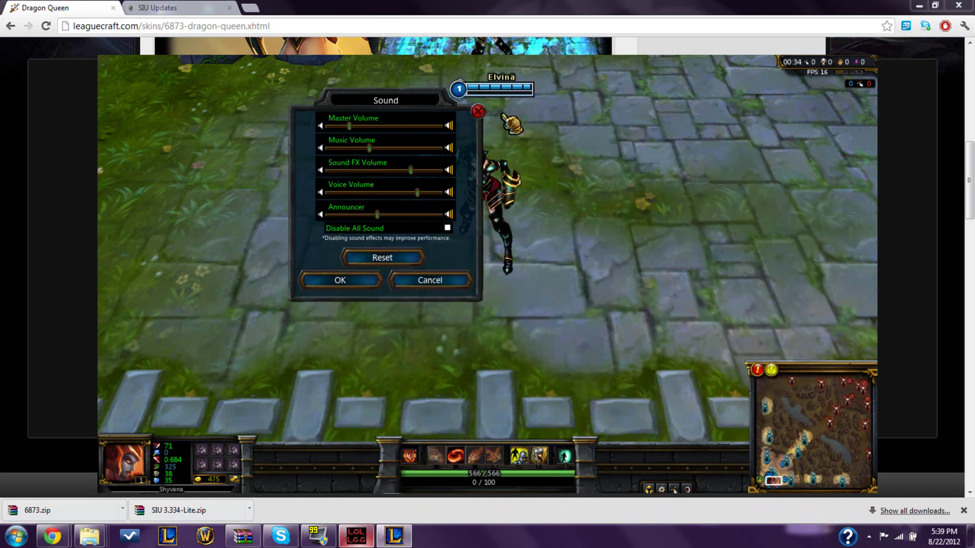
key("Escape")
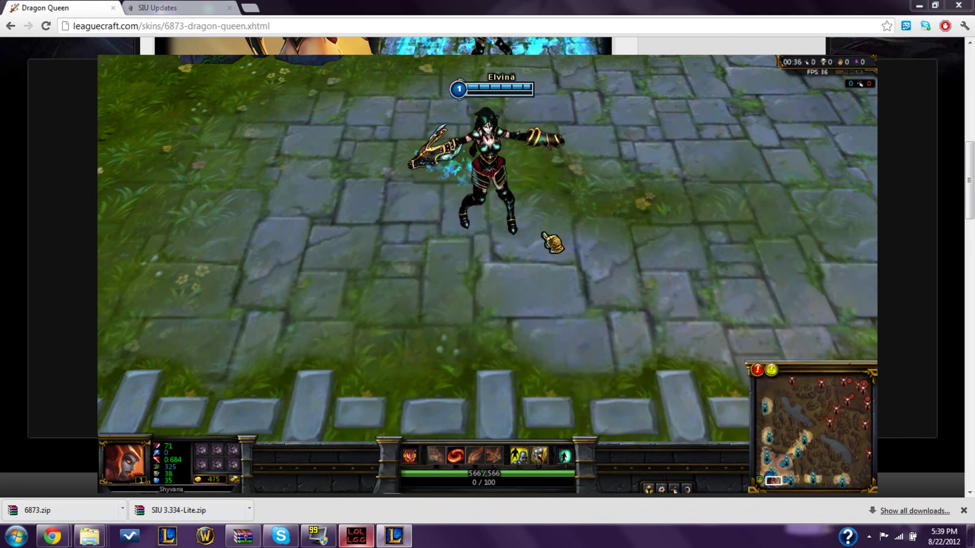